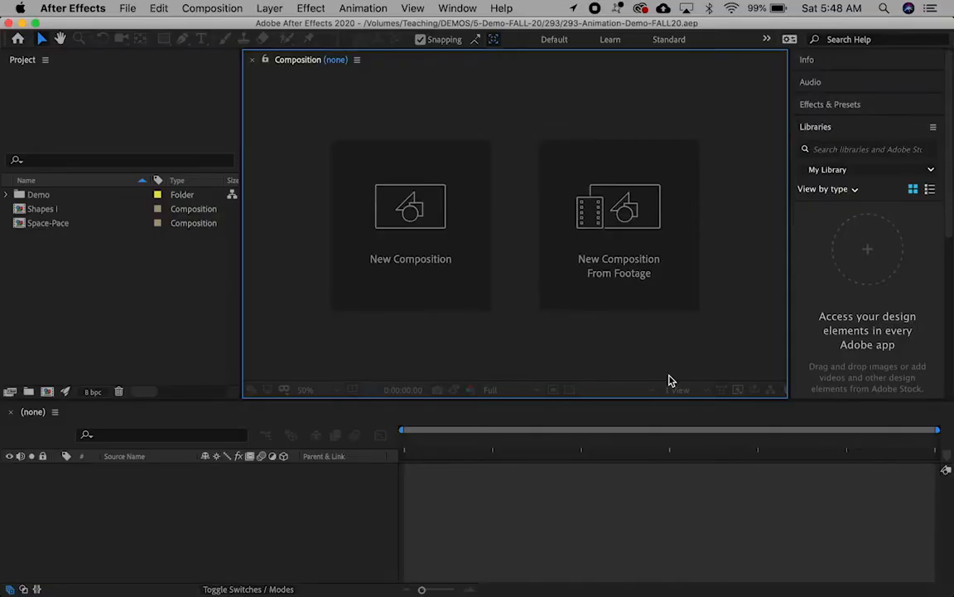
Create a new 1200 x 1200 px composition named Shapes 2 at 30 fps with a 15-second duration
{"action": "left_click", "coordinate": [48, 392]}
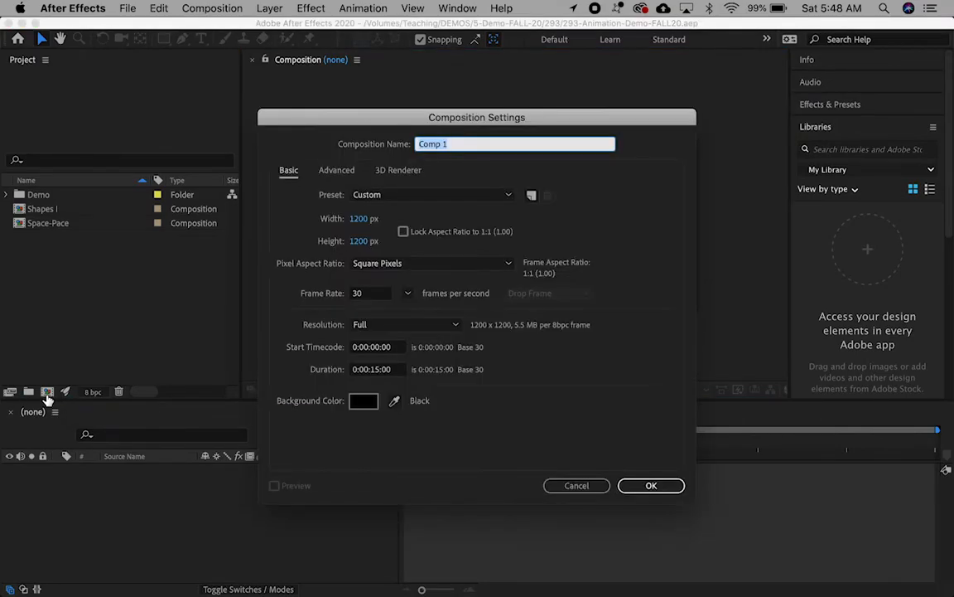
{"action": "type", "text": "Shapes 2"}
{"action": "left_click", "coordinate": [651, 485]}
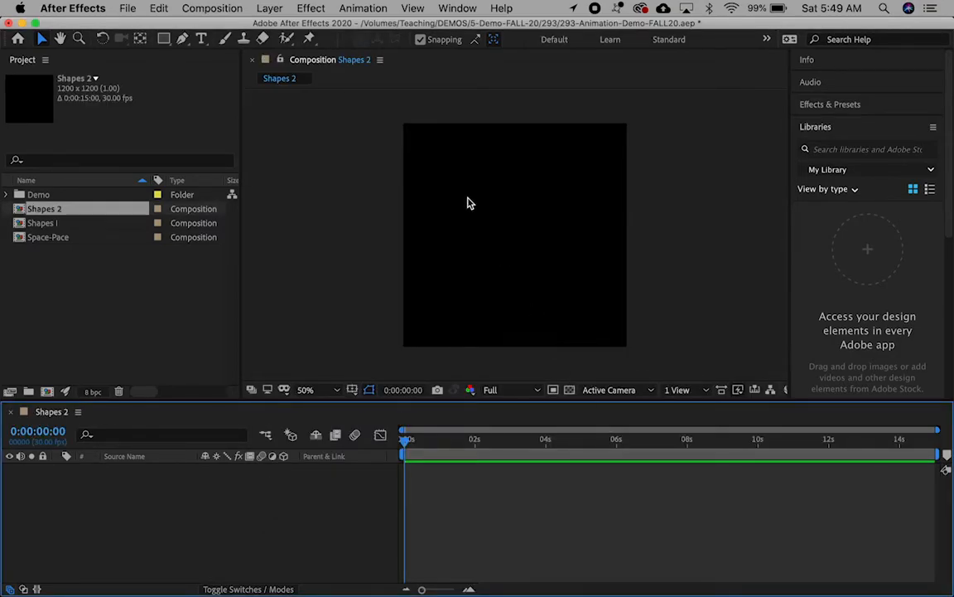
Add a new shape layer to the Shapes 2 composition and name it Bezier
{"action": "left_click", "coordinate": [267, 9]}
{"action": "mouse_move", "coordinate": [273, 26]}
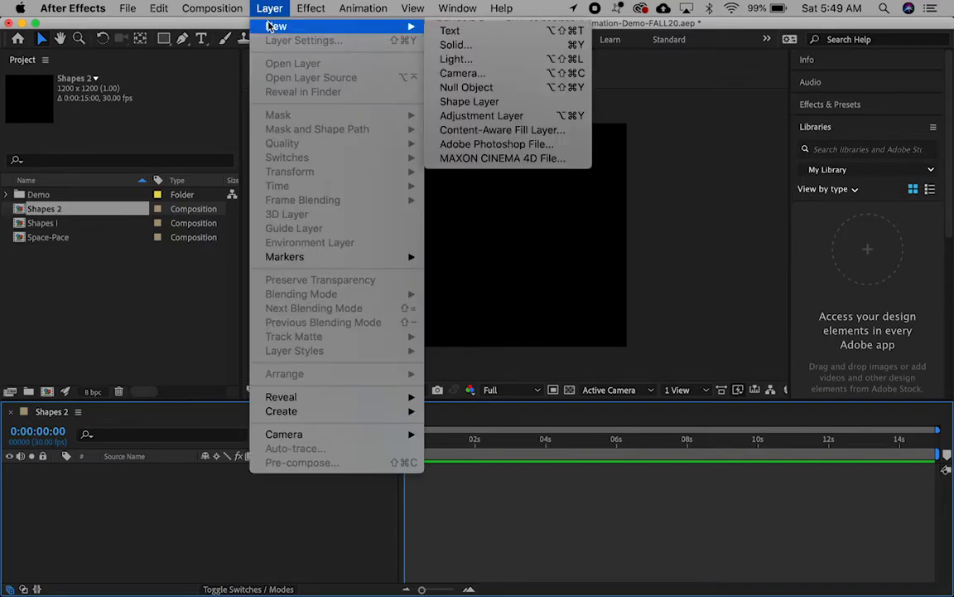
{"action": "left_click", "coordinate": [466, 103]}
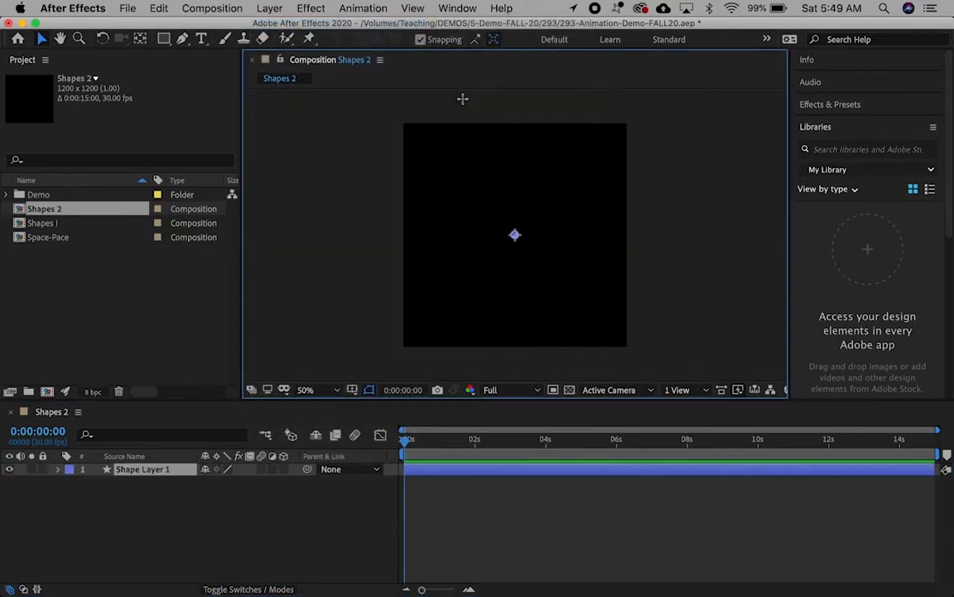
{"action": "key", "text": "q"}
{"action": "key", "text": "Return"}
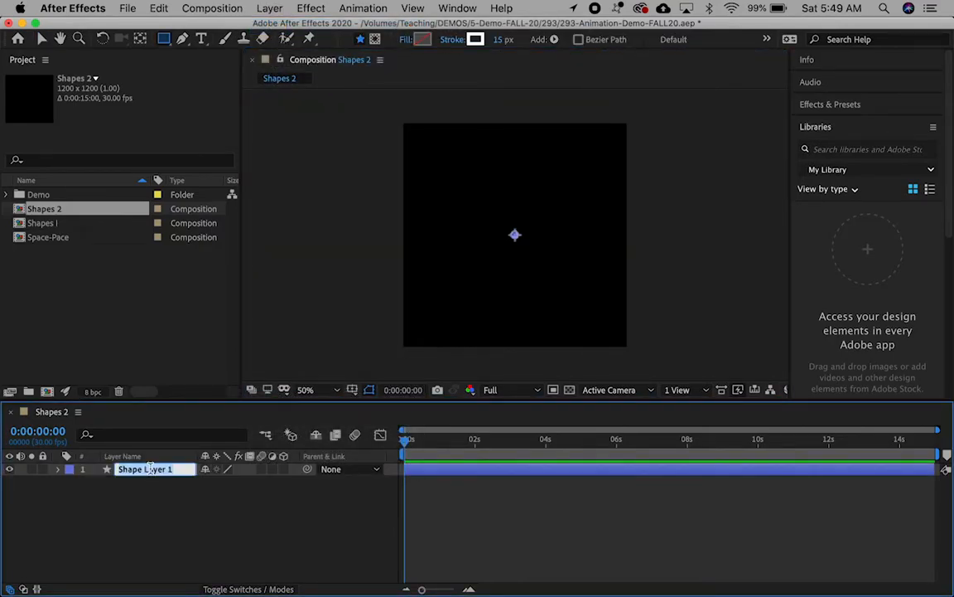
{"action": "type", "text": "Bezier"}
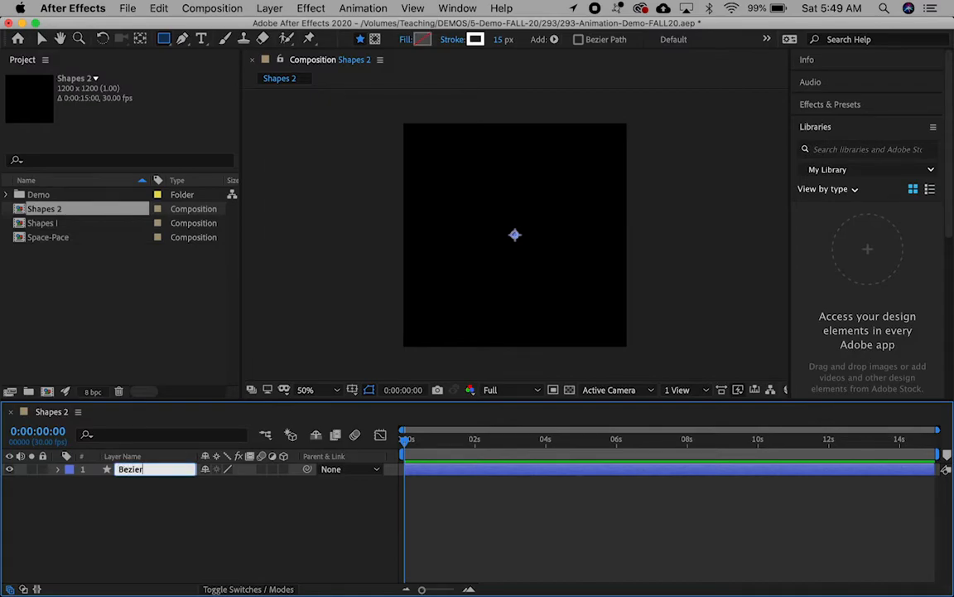
{"action": "key", "text": "Return"}
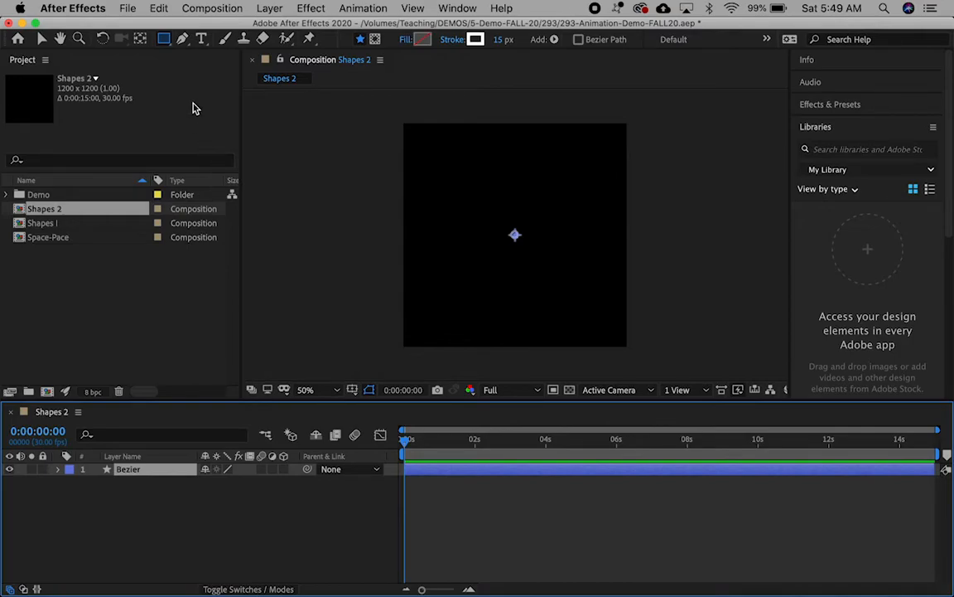
Draw an open four-point path of straight segments on the Bezier layer with the Pen tool, peaking near the top of the canvas
{"action": "left_click", "coordinate": [183, 39]}
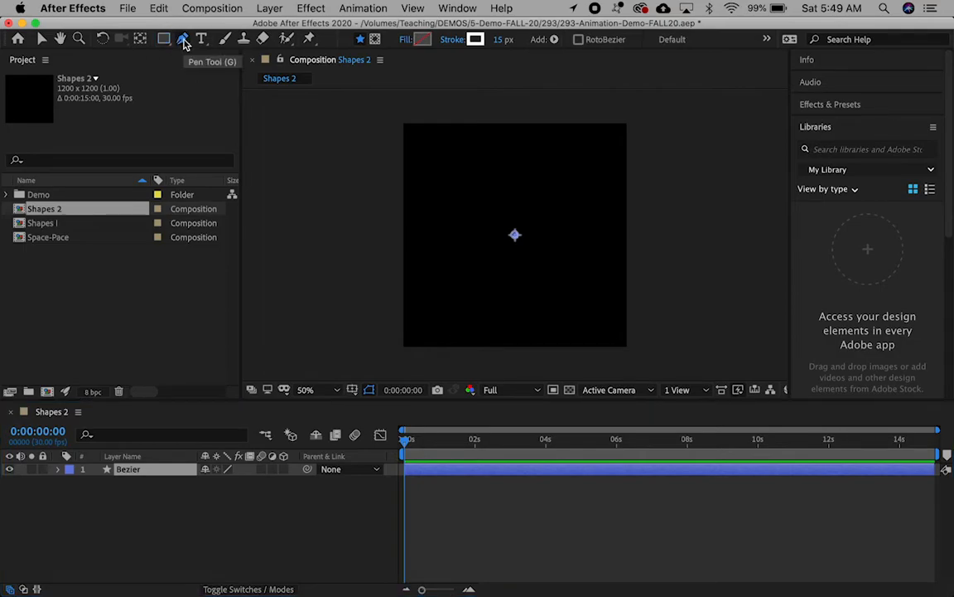
{"action": "left_click", "coordinate": [439, 263]}
{"action": "left_click", "coordinate": [491, 162]}
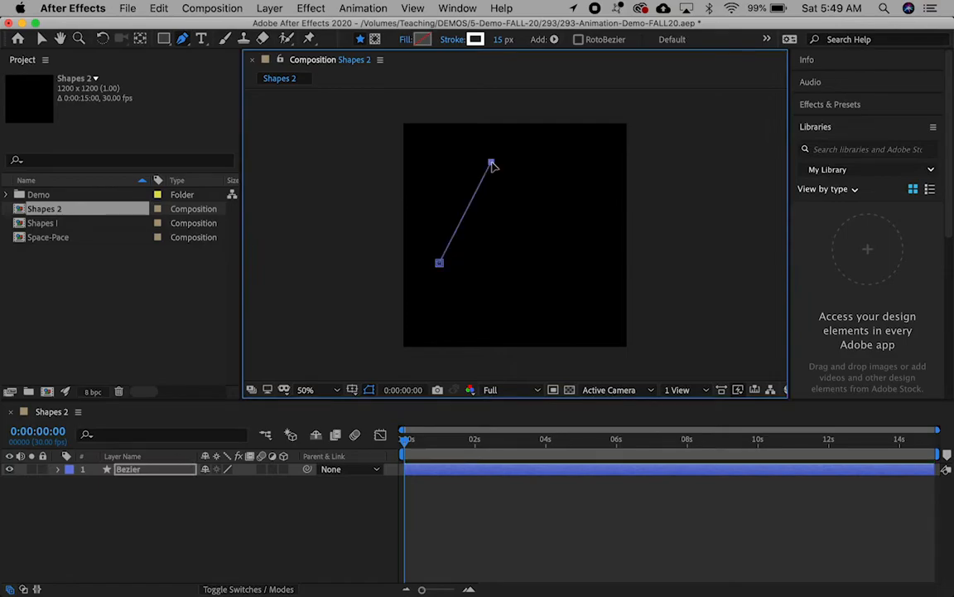
{"action": "left_click", "coordinate": [560, 266]}
{"action": "left_click", "coordinate": [535, 309]}
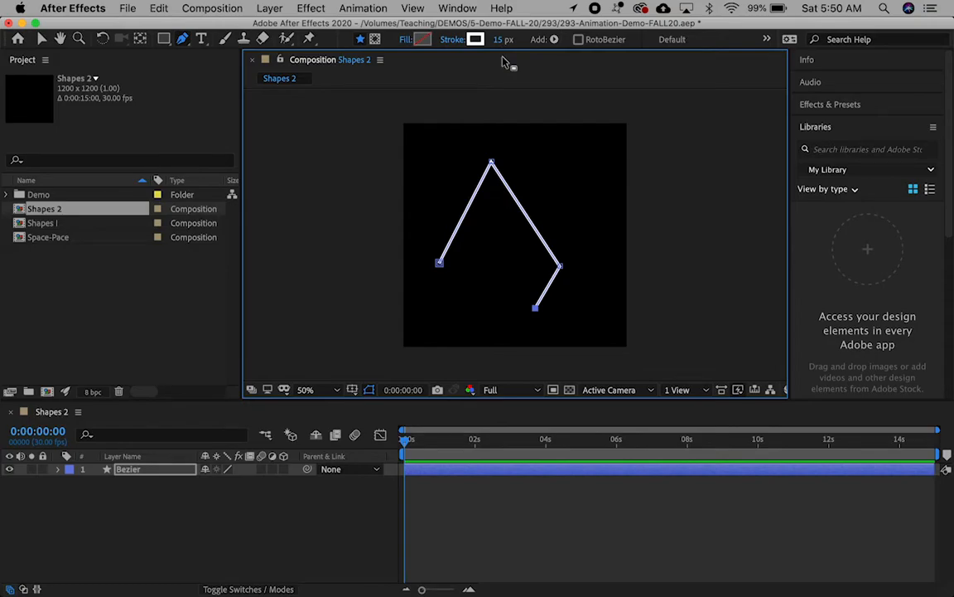
{"action": "left_click", "coordinate": [452, 43]}
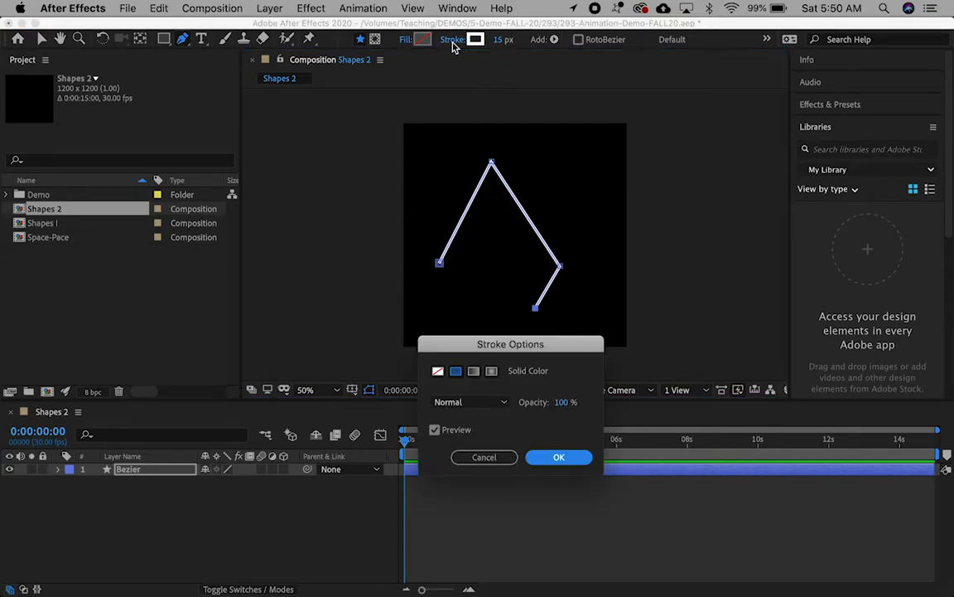
{"action": "left_click", "coordinate": [550, 456]}
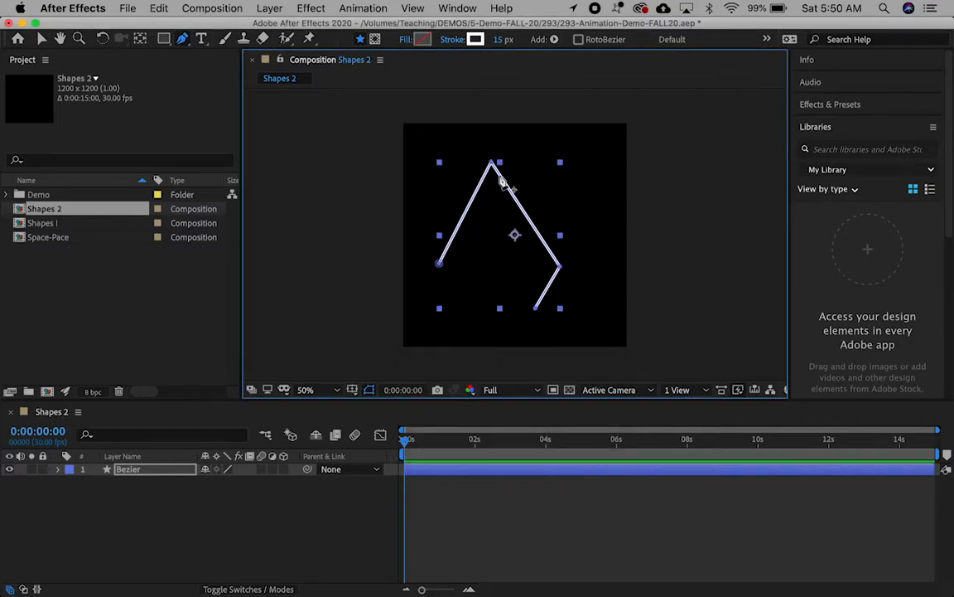
{"action": "left_click", "coordinate": [476, 42]}
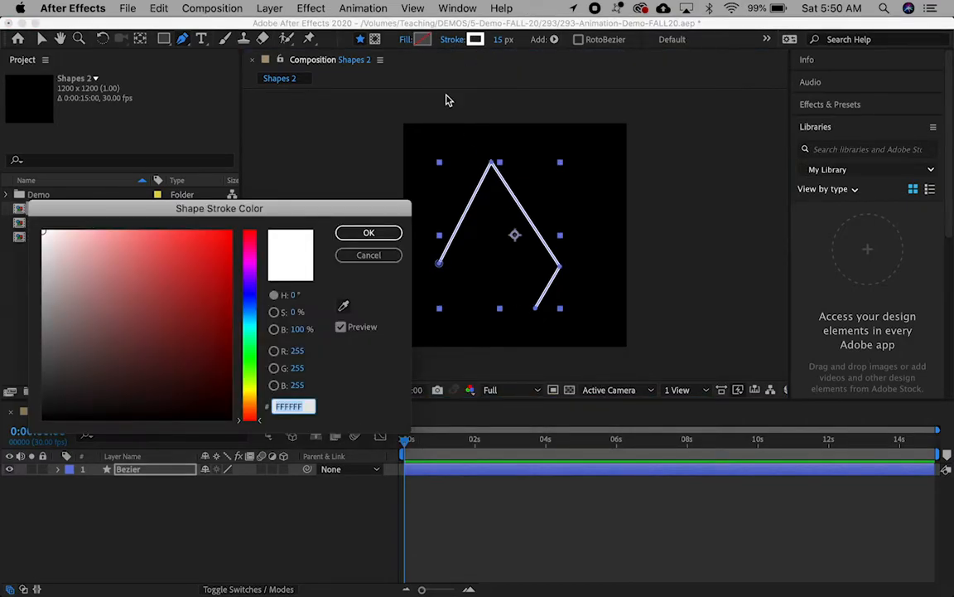
{"action": "left_click", "coordinate": [366, 255]}
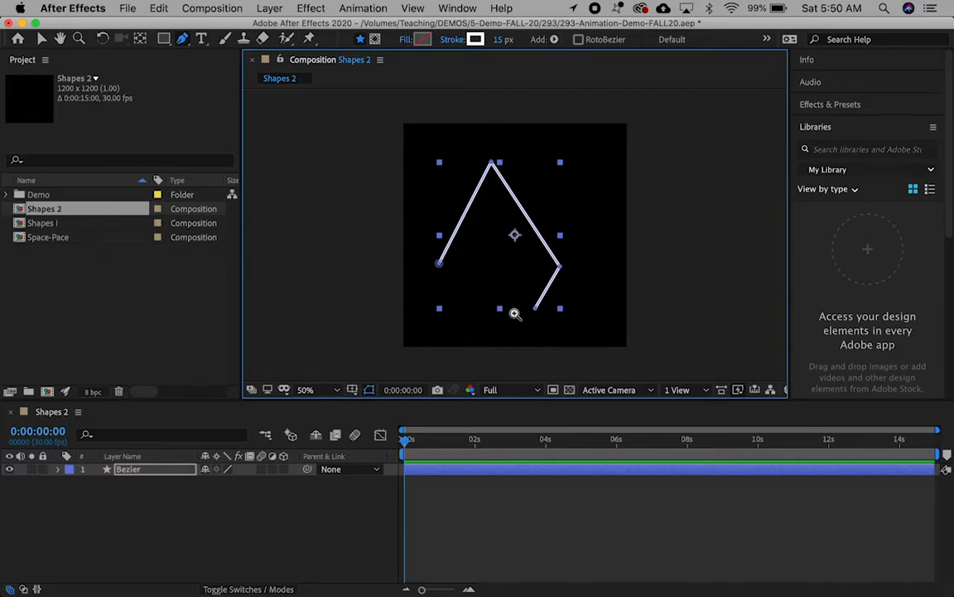
Convert the path's right corner to a smooth point with the Convert Vertex tool and lengthen its lower handle
{"action": "key", "text": "z"}
{"action": "left_click", "coordinate": [520, 256]}
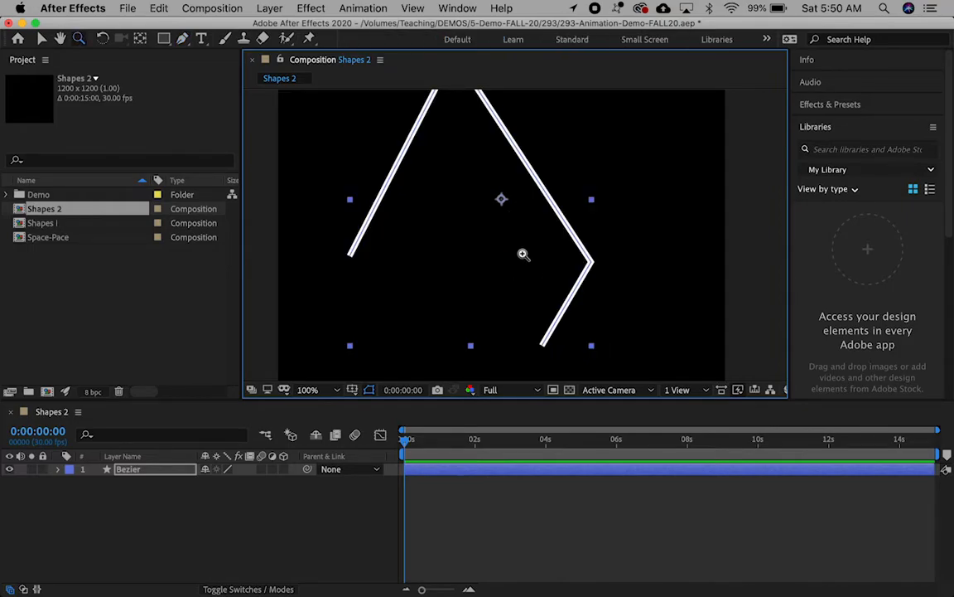
{"action": "left_click", "coordinate": [183, 42]}
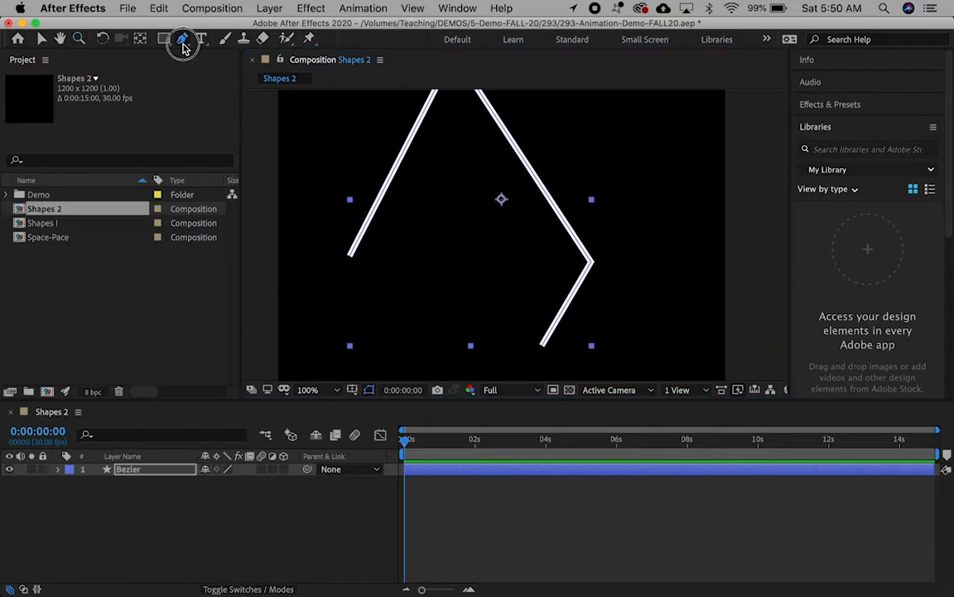
{"action": "left_click", "coordinate": [183, 43]}
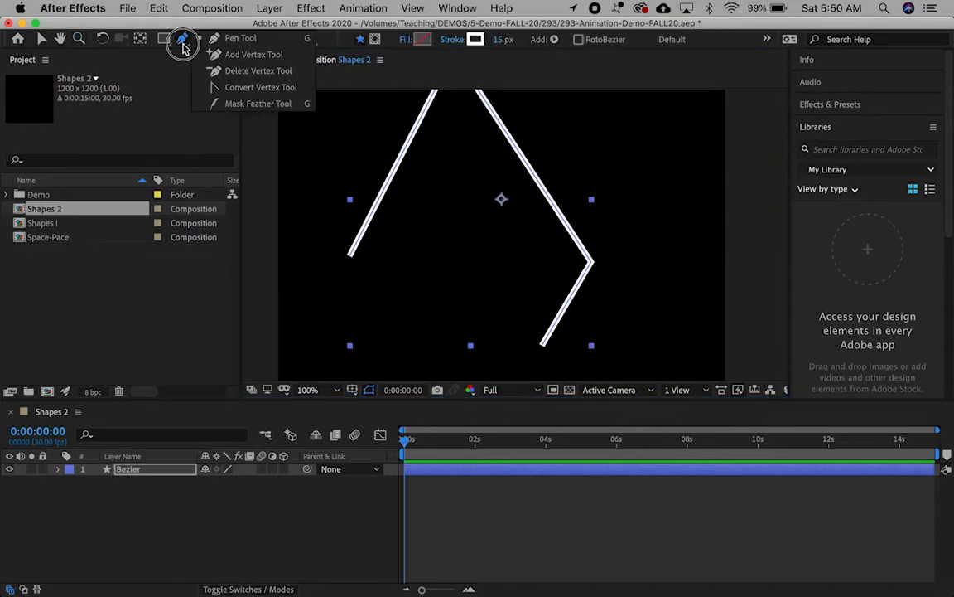
{"action": "left_click", "coordinate": [242, 88]}
{"action": "left_click", "coordinate": [593, 263]}
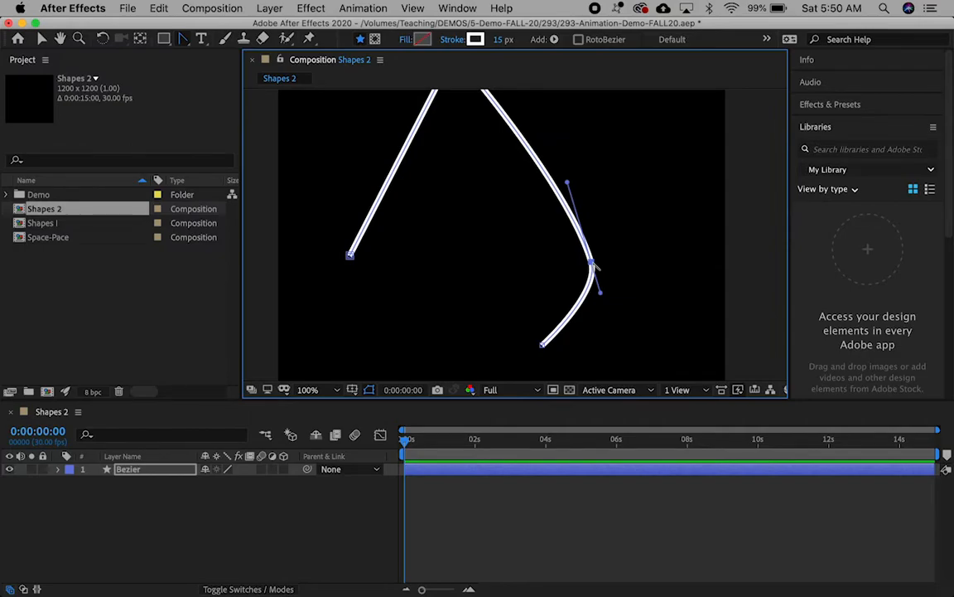
{"action": "key", "text": "v"}
{"action": "left_click_drag", "start_coordinate": [600, 294], "coordinate": [613, 335]}
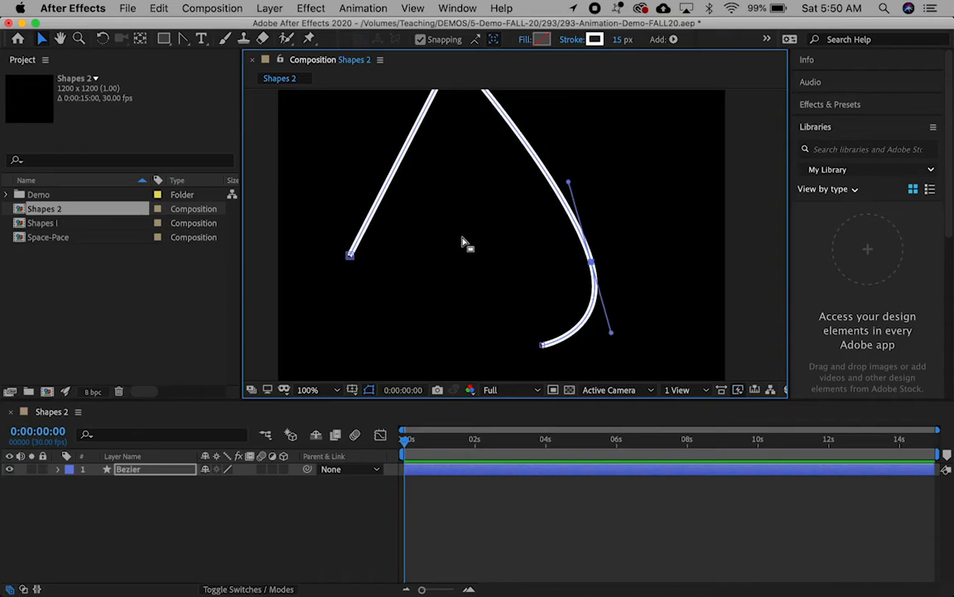
Convert the path's top corner and left end point to smooth points and extend the top point's left handle outward
{"action": "scroll", "coordinate": [464, 241], "scroll_direction": "up", "scroll_amount": 2}
{"action": "scroll", "coordinate": [464, 241], "scroll_direction": "down", "scroll_amount": 3}
{"action": "key", "text": "space"}
{"action": "left_click_drag", "start_coordinate": [467, 224], "coordinate": [464, 266]}
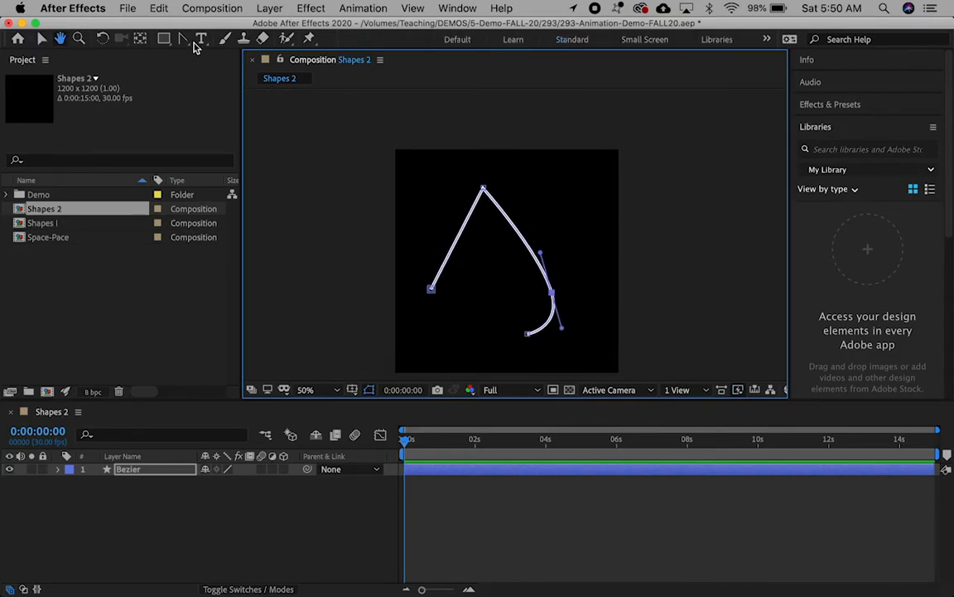
{"action": "left_click", "coordinate": [183, 39]}
{"action": "left_click_drag", "start_coordinate": [483, 189], "coordinate": [524, 188]}
{"action": "left_click", "coordinate": [431, 289]}
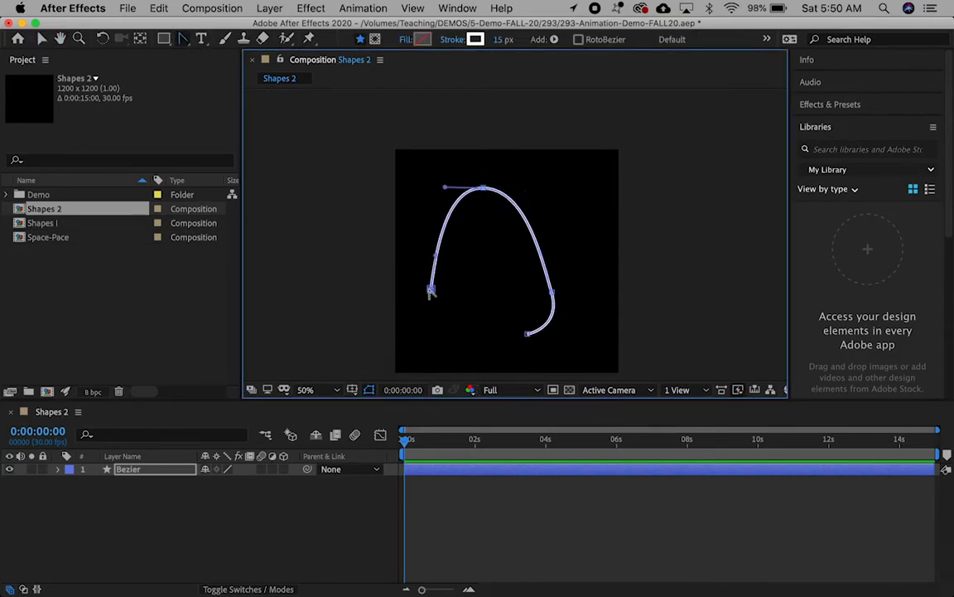
{"action": "key", "text": "v"}
{"action": "left_click_drag", "start_coordinate": [445, 187], "coordinate": [423, 187]}
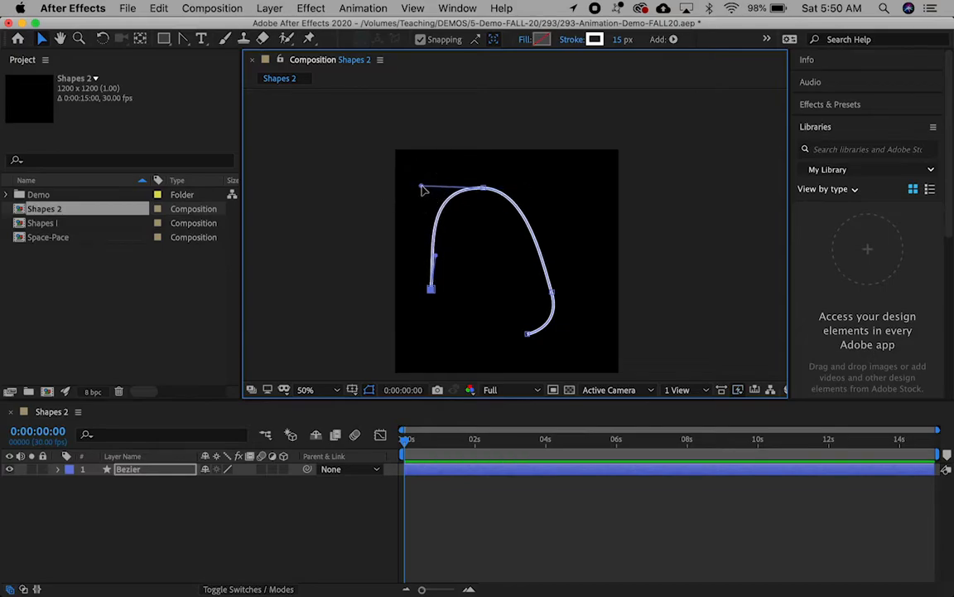
Move the path's four points outward so the curve spreads wider and lower across the canvas
{"action": "left_click_drag", "start_coordinate": [431, 287], "coordinate": [407, 286]}
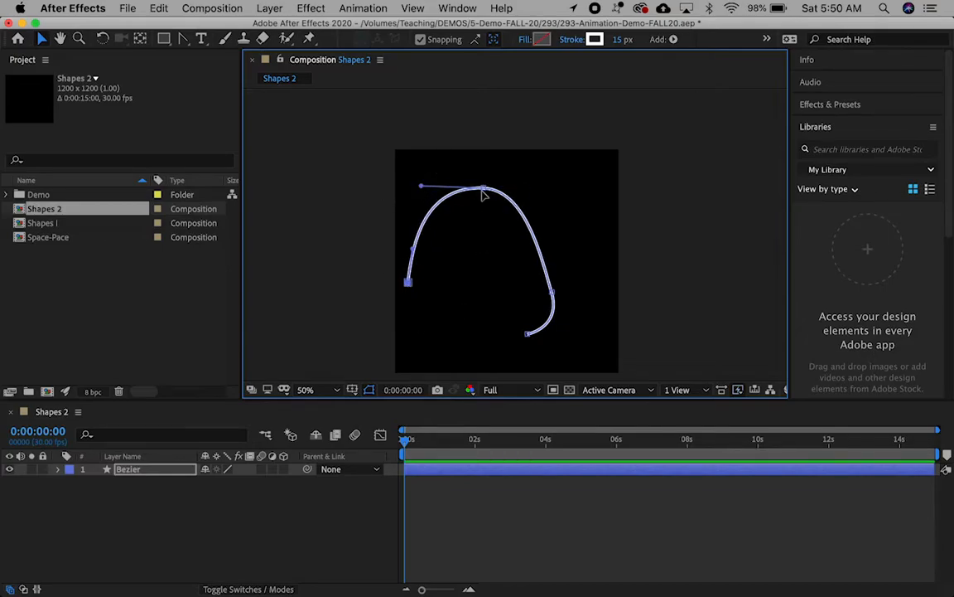
{"action": "left_click_drag", "start_coordinate": [484, 191], "coordinate": [523, 179]}
{"action": "left_click_drag", "start_coordinate": [551, 292], "coordinate": [592, 300]}
{"action": "left_click_drag", "start_coordinate": [525, 338], "coordinate": [527, 370]}
{"action": "left_click_drag", "start_coordinate": [601, 334], "coordinate": [595, 340]}
Refine the curve by lengthening the top and right points' handles, pulling the lower end point up and inward, and raising the top point
{"action": "left_click", "coordinate": [523, 179]}
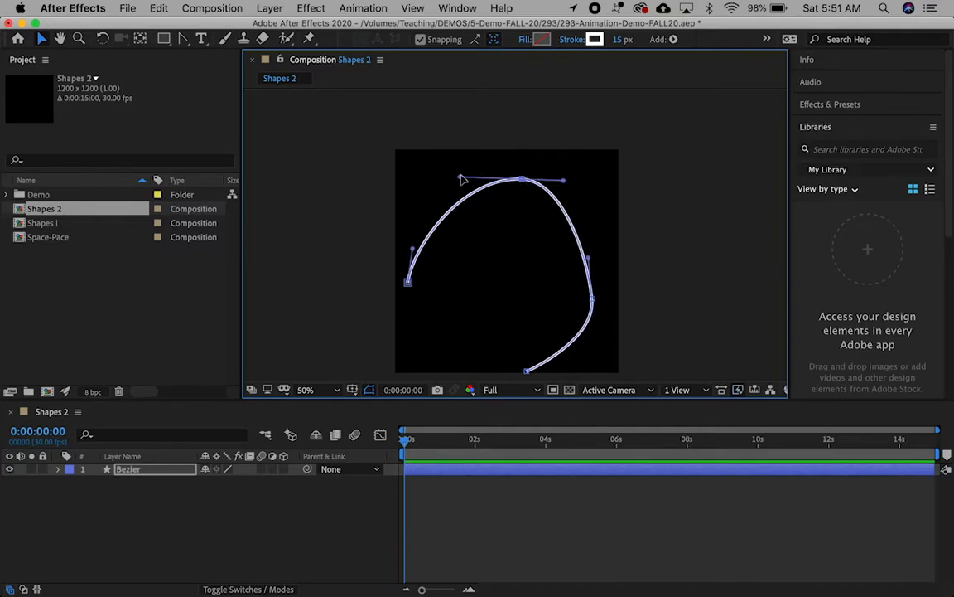
{"action": "left_click_drag", "start_coordinate": [456, 179], "coordinate": [447, 181]}
{"action": "left_click_drag", "start_coordinate": [564, 180], "coordinate": [578, 180]}
{"action": "left_click_drag", "start_coordinate": [588, 259], "coordinate": [593, 245]}
{"action": "left_click_drag", "start_coordinate": [526, 373], "coordinate": [474, 330]}
{"action": "left_click_drag", "start_coordinate": [522, 181], "coordinate": [524, 175]}
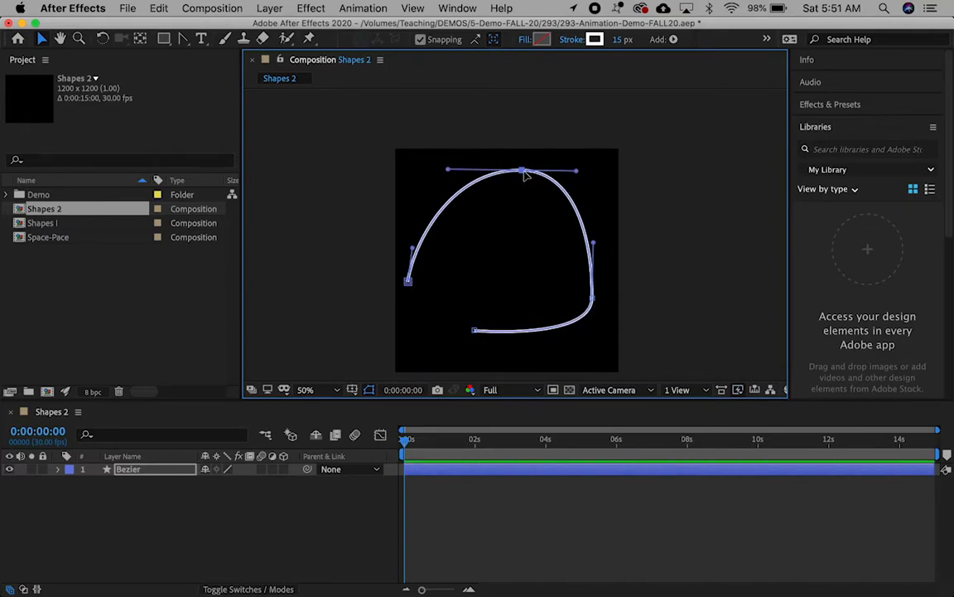
{"action": "left_click", "coordinate": [334, 501]}
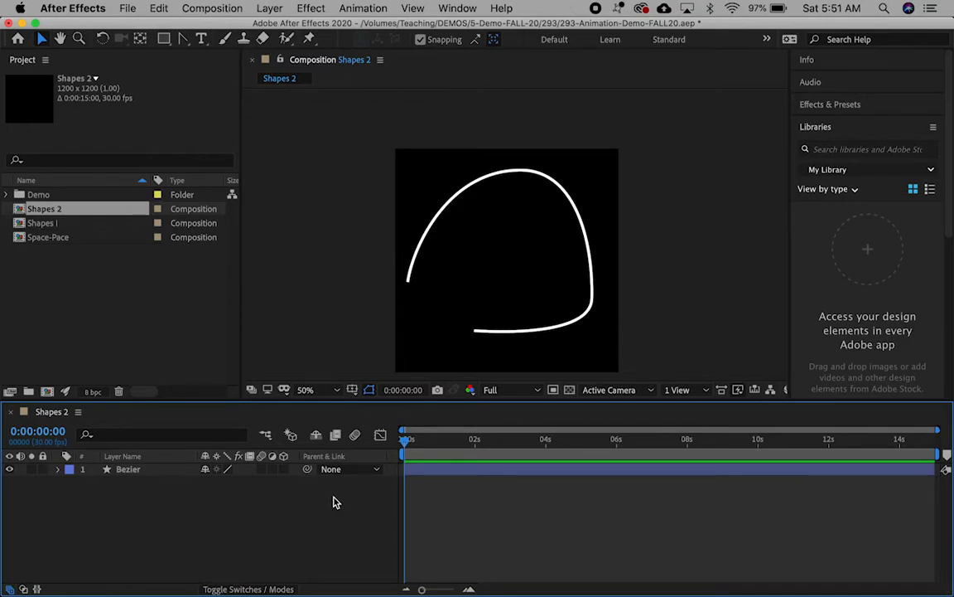
Add a new text layer reading "Bezier" inside the curve
{"action": "left_click", "coordinate": [270, 8]}
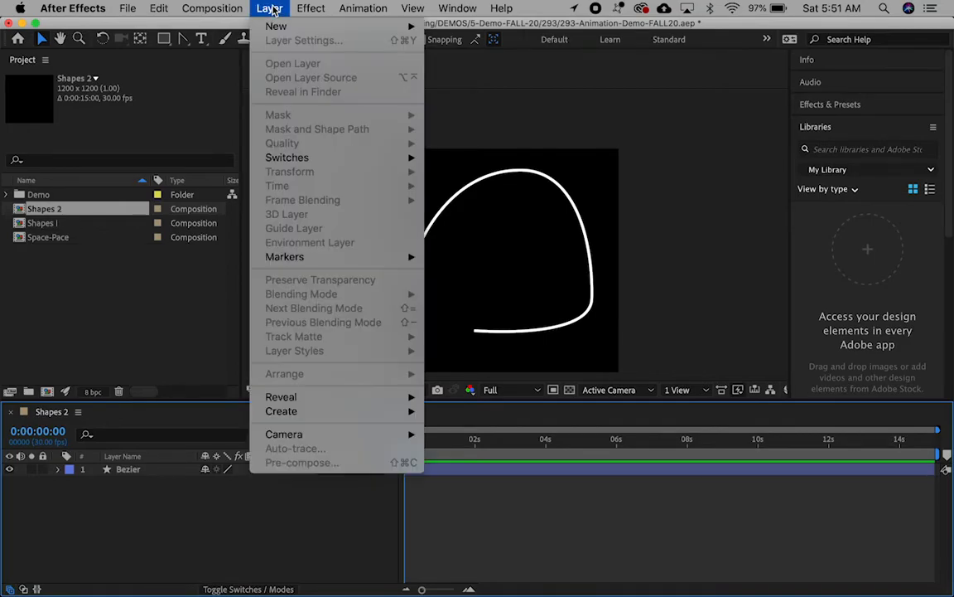
{"action": "mouse_move", "coordinate": [276, 25]}
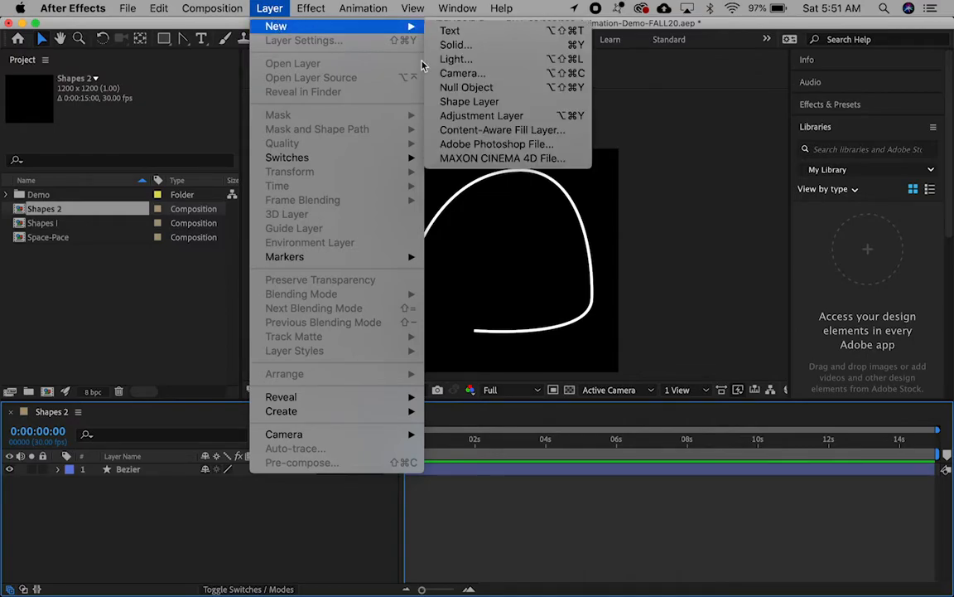
{"action": "left_click", "coordinate": [451, 31]}
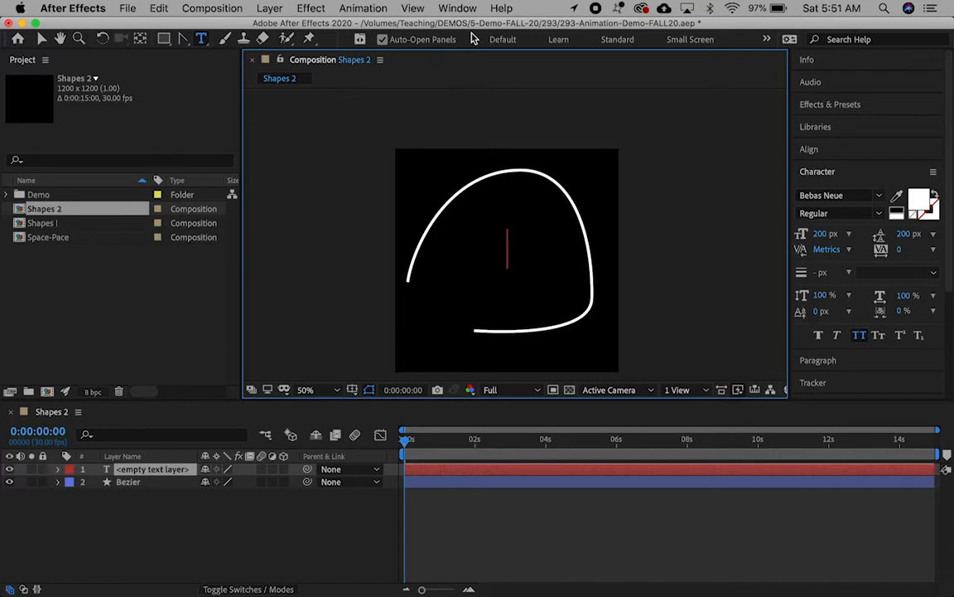
{"action": "type", "text": "Be"}
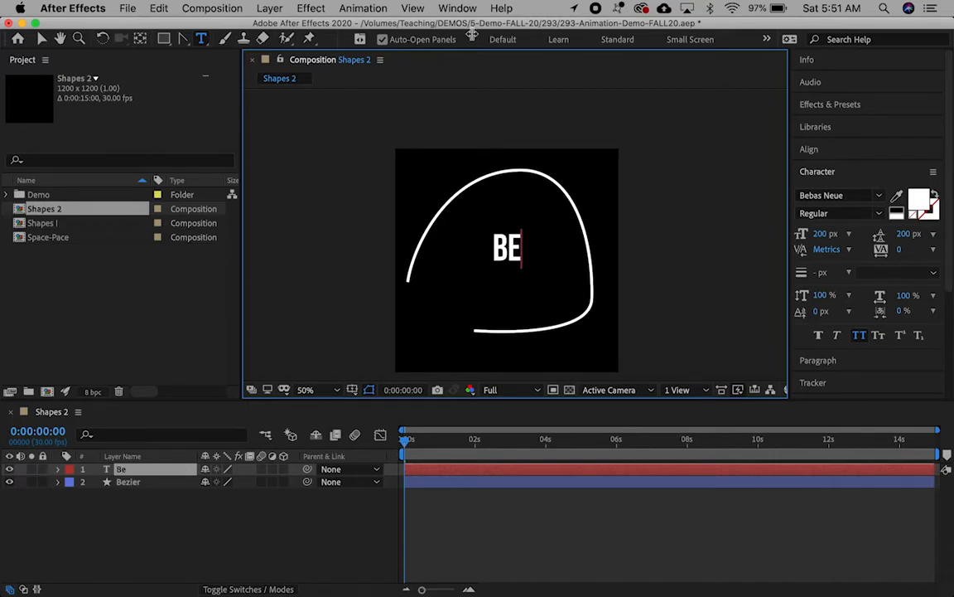
{"action": "type", "text": "zier"}
{"action": "left_click", "coordinate": [410, 481]}
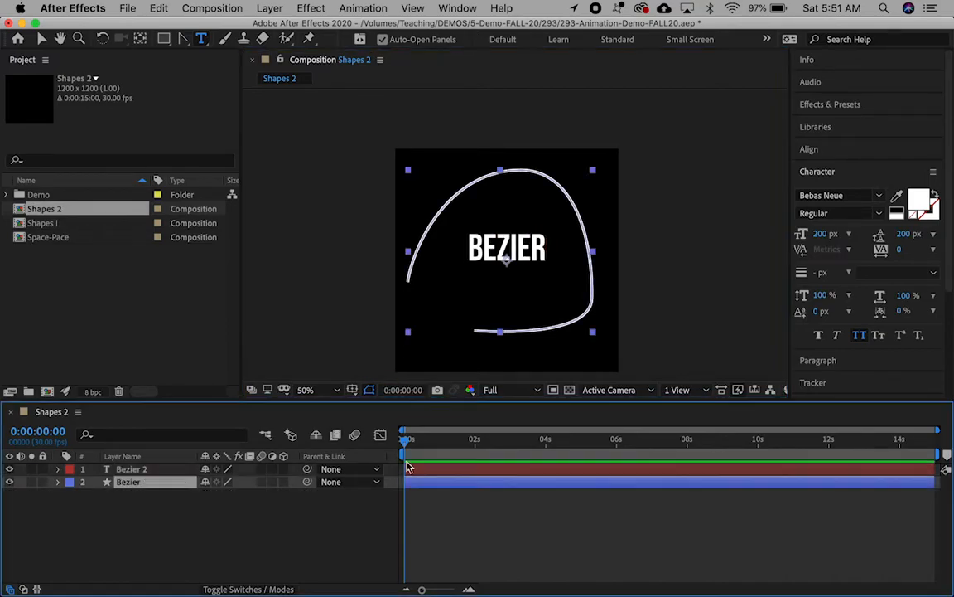
Center the Bezier text layer vertically in the composition
{"action": "left_click", "coordinate": [458, 469]}
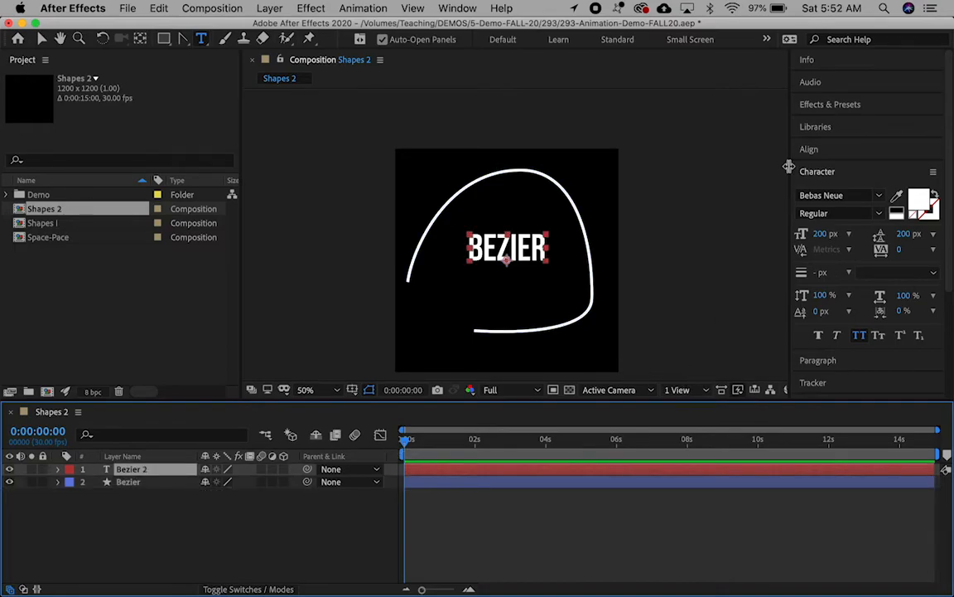
{"action": "left_click", "coordinate": [809, 151]}
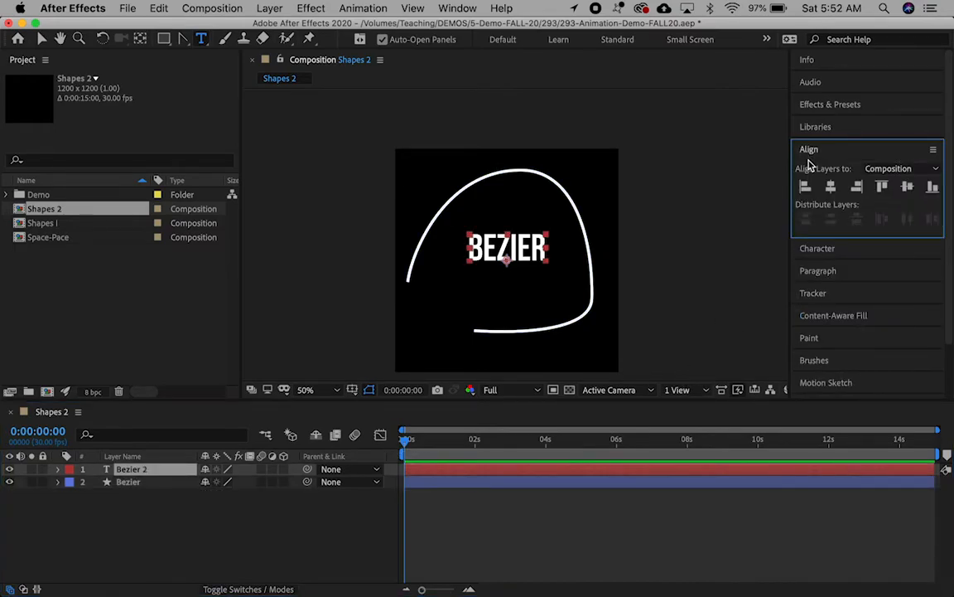
{"action": "left_click", "coordinate": [908, 187]}
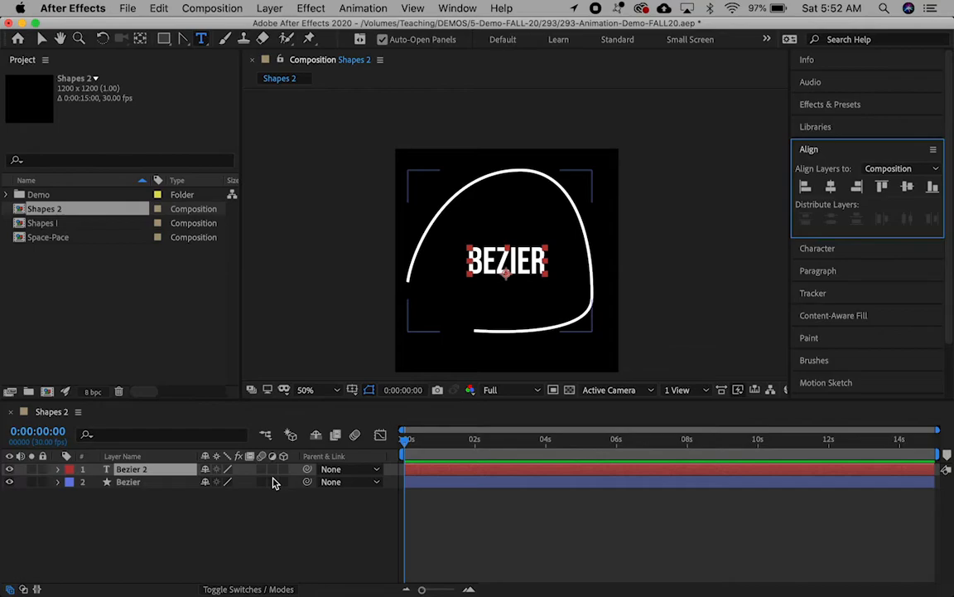
{"action": "left_click", "coordinate": [240, 543]}
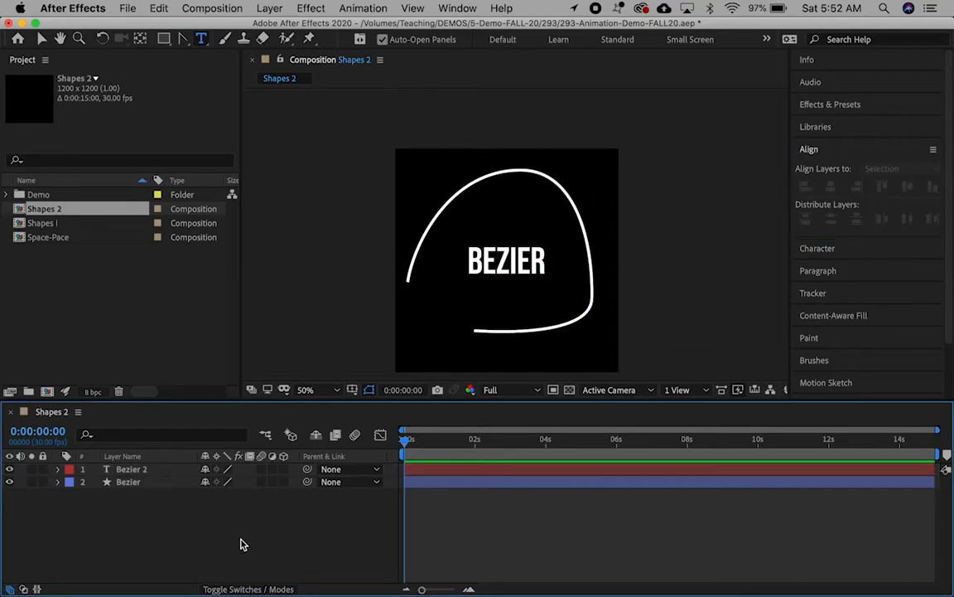
Add a Trim Paths operator to the Bezier shape layer and reveal its properties
{"action": "left_click", "coordinate": [142, 487]}
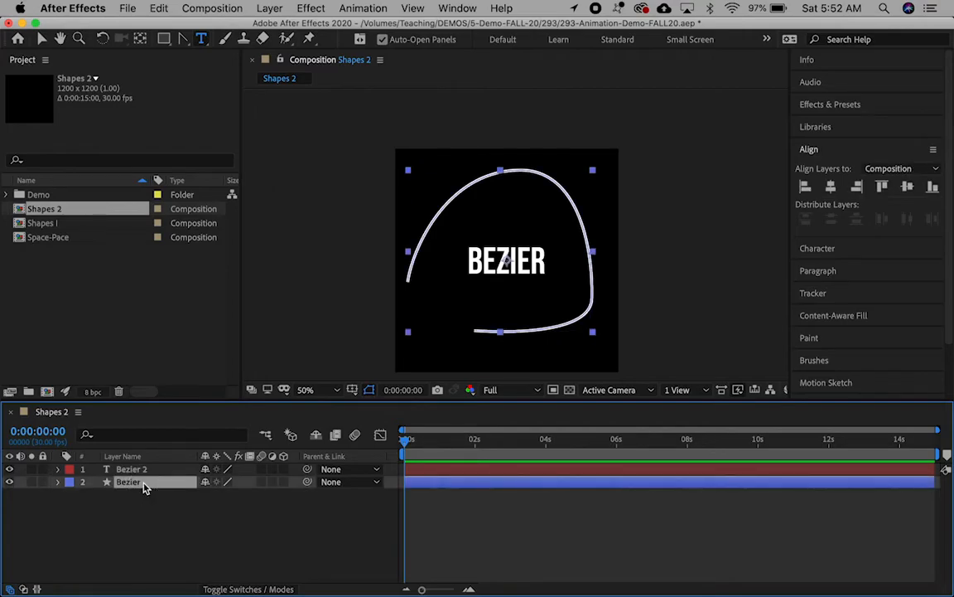
{"action": "left_click", "coordinate": [57, 482]}
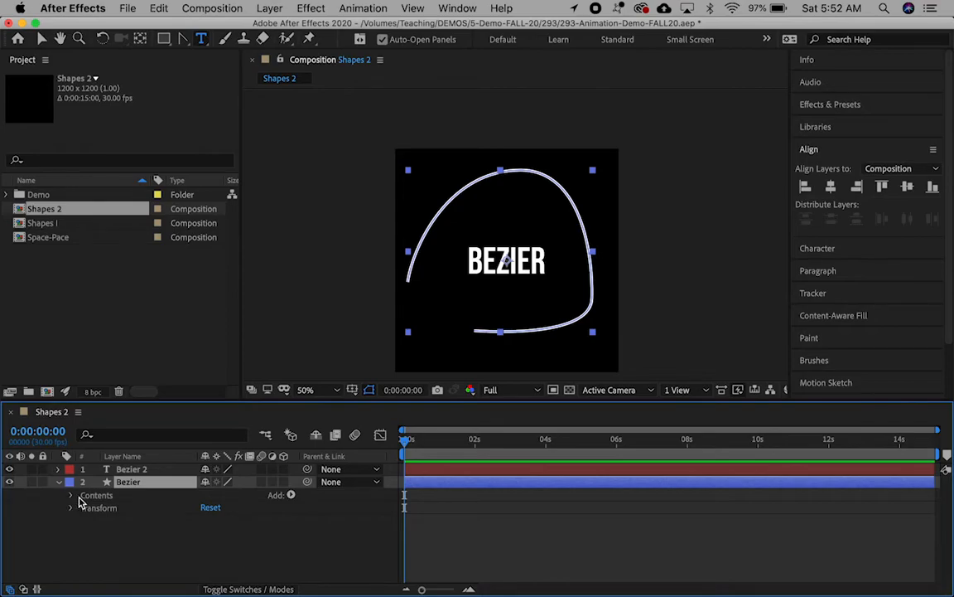
{"action": "left_click", "coordinate": [291, 495]}
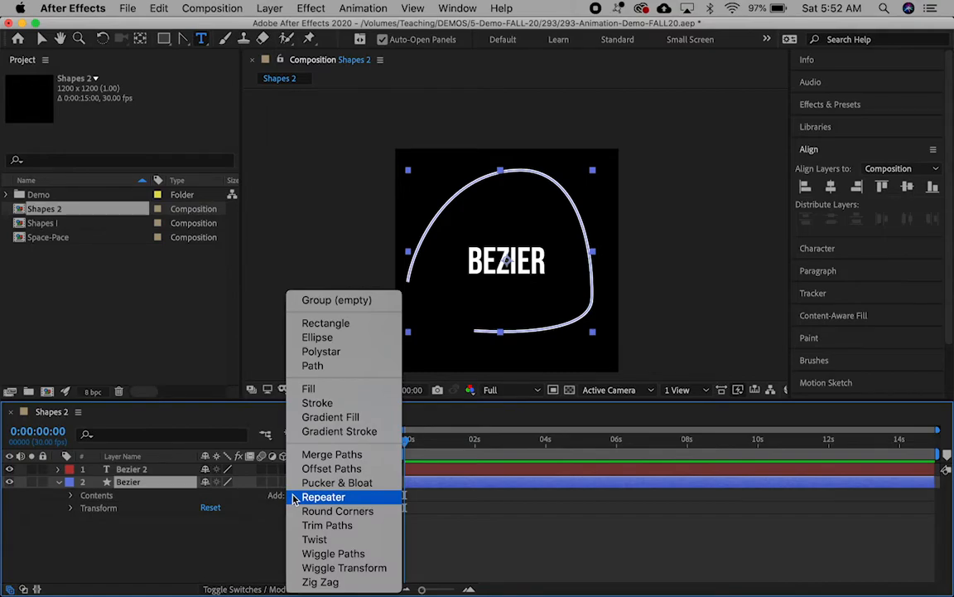
{"action": "left_click", "coordinate": [305, 524]}
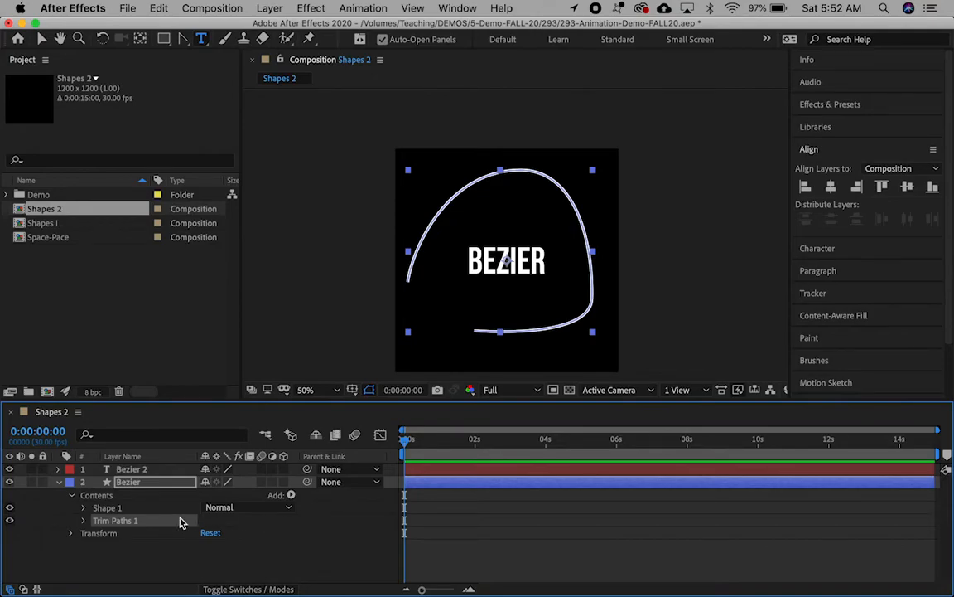
{"action": "left_click", "coordinate": [82, 521]}
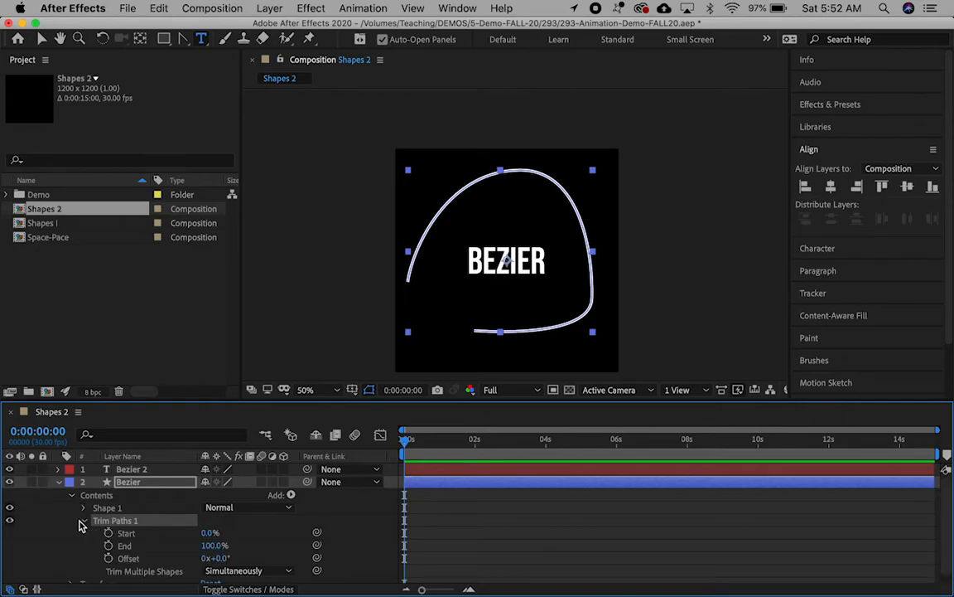
Set the Trim Paths End value to 10% so only a short segment of the stroke remains
{"action": "mouse_move", "coordinate": [203, 533]}
{"action": "left_mouse_down"}
{"action": "mouse_move", "coordinate": [230, 524]}
{"action": "mouse_move", "coordinate": [240, 524]}
{"action": "mouse_move", "coordinate": [206, 524]}
{"action": "mouse_move", "coordinate": [253, 532]}
{"action": "mouse_move", "coordinate": [176, 526]}
{"action": "mouse_move", "coordinate": [202, 527]}
{"action": "mouse_move", "coordinate": [189, 524]}
{"action": "mouse_move", "coordinate": [139, 534]}
{"action": "left_mouse_up"}
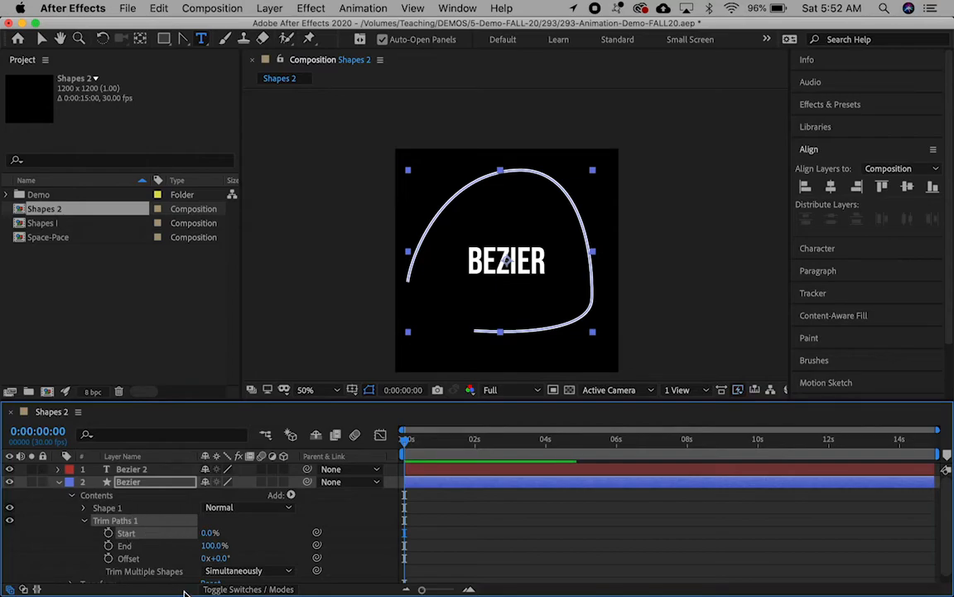
{"action": "left_click_drag", "start_coordinate": [211, 547], "coordinate": [145, 552]}
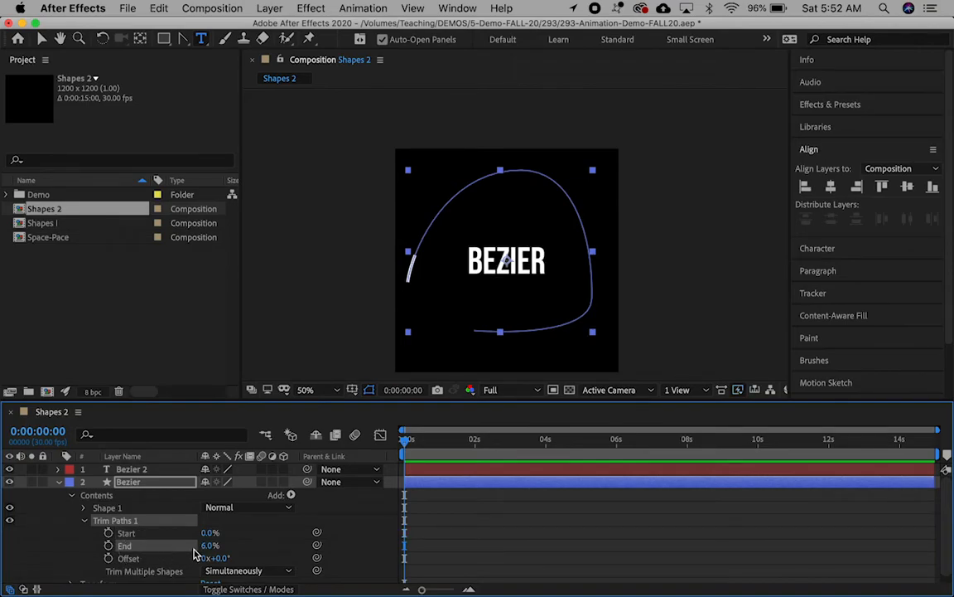
{"action": "left_click", "coordinate": [208, 546]}
{"action": "type", "text": "10"}
{"action": "key", "text": "Return"}
Keyframe the Trim Paths Offset from 0° at frame 0 to 310° at frame 9
{"action": "mouse_move", "coordinate": [217, 558]}
{"action": "left_mouse_down"}
{"action": "mouse_move", "coordinate": [315, 560]}
{"action": "mouse_move", "coordinate": [353, 579]}
{"action": "mouse_move", "coordinate": [497, 592]}
{"action": "mouse_move", "coordinate": [320, 575]}
{"action": "mouse_move", "coordinate": [214, 578]}
{"action": "mouse_move", "coordinate": [361, 573]}
{"action": "mouse_move", "coordinate": [614, 587]}
{"action": "mouse_move", "coordinate": [389, 586]}
{"action": "mouse_move", "coordinate": [570, 590]}
{"action": "left_mouse_up"}
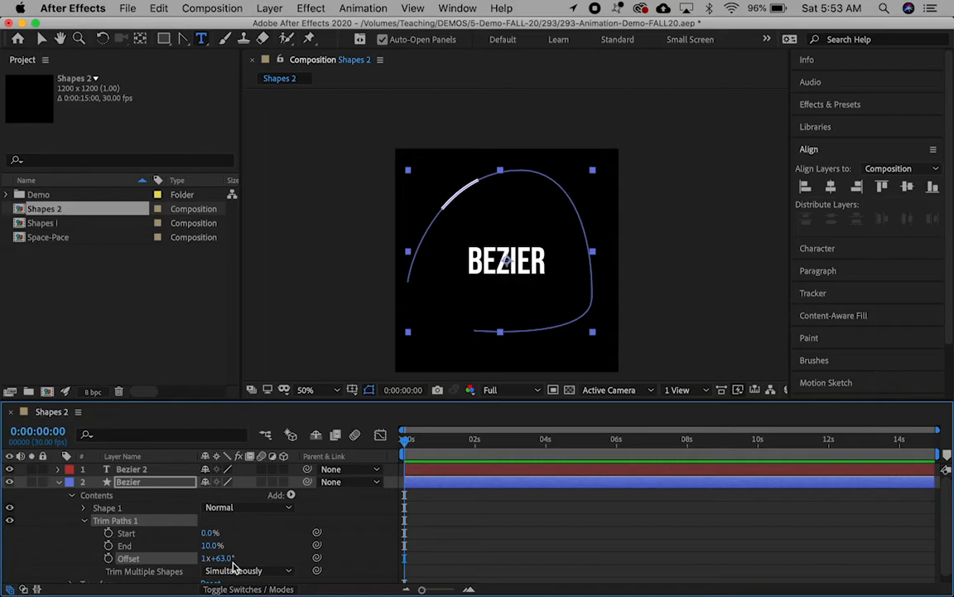
{"action": "key", "text": "super+z"}
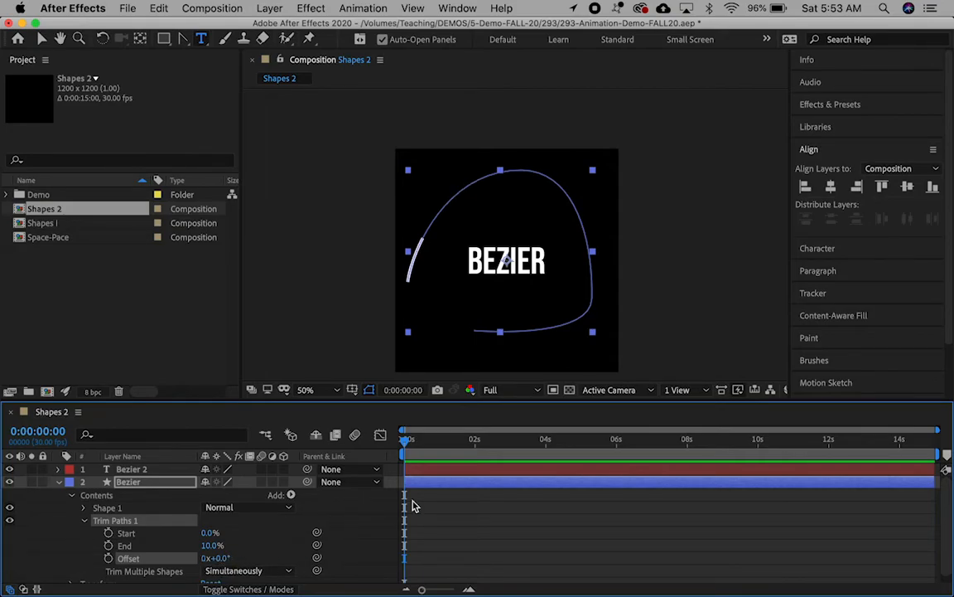
{"action": "left_click", "coordinate": [108, 559]}
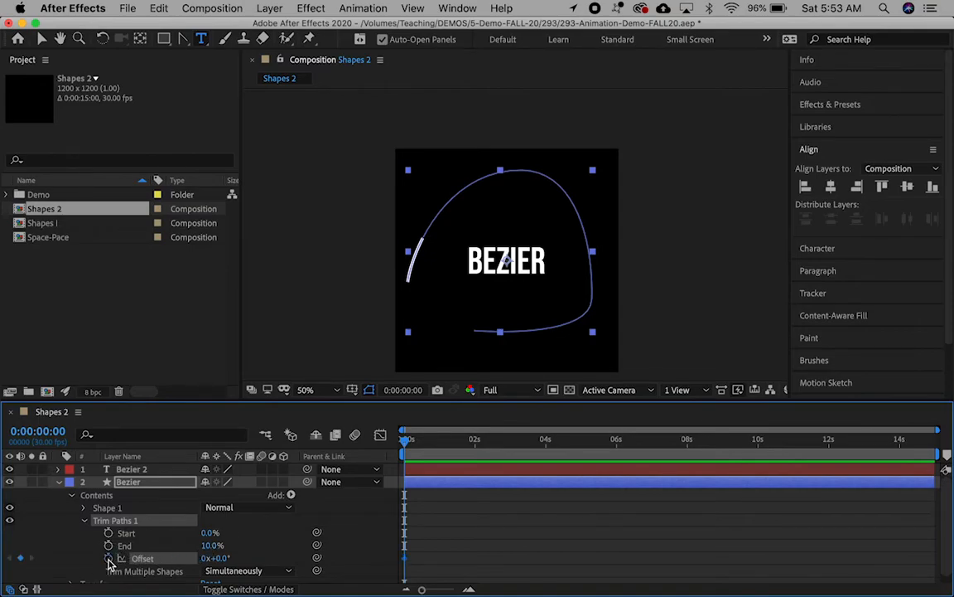
{"action": "left_click_drag", "start_coordinate": [406, 448], "coordinate": [416, 441]}
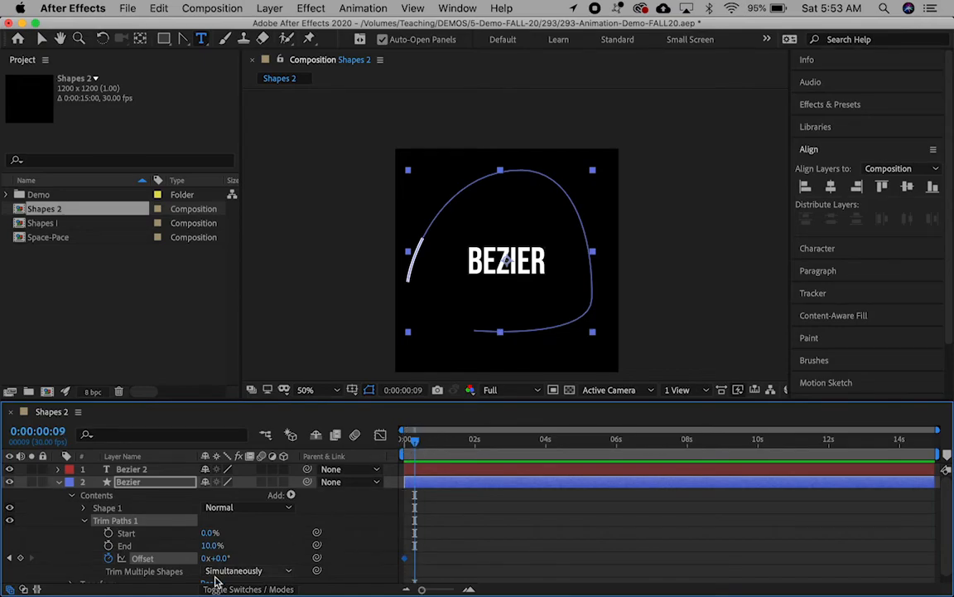
{"action": "mouse_move", "coordinate": [221, 561]}
{"action": "left_mouse_down"}
{"action": "mouse_move", "coordinate": [276, 550]}
{"action": "mouse_move", "coordinate": [362, 570]}
{"action": "mouse_move", "coordinate": [414, 565]}
{"action": "mouse_move", "coordinate": [503, 578]}
{"action": "mouse_move", "coordinate": [475, 575]}
{"action": "mouse_move", "coordinate": [476, 583]}
{"action": "left_mouse_up"}
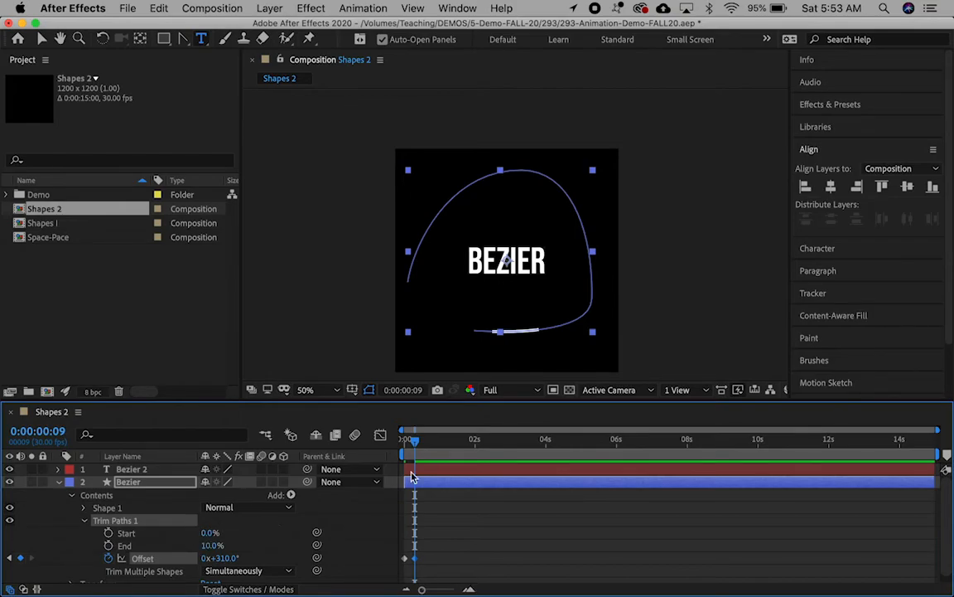
Add Start and End keyframes at frame 9, and set Start to 10% at frame 14
{"action": "left_click", "coordinate": [108, 545]}
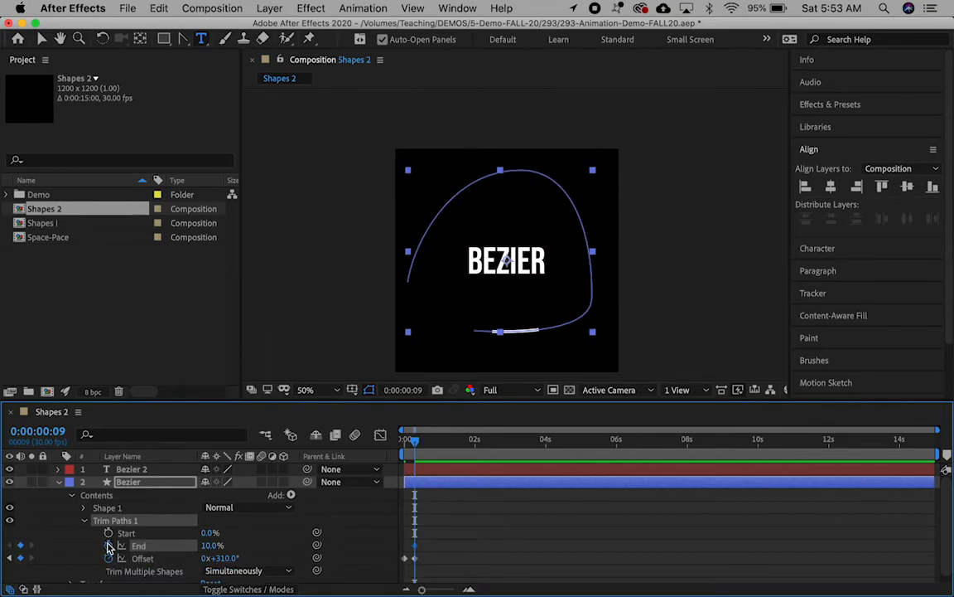
{"action": "left_click", "coordinate": [109, 533]}
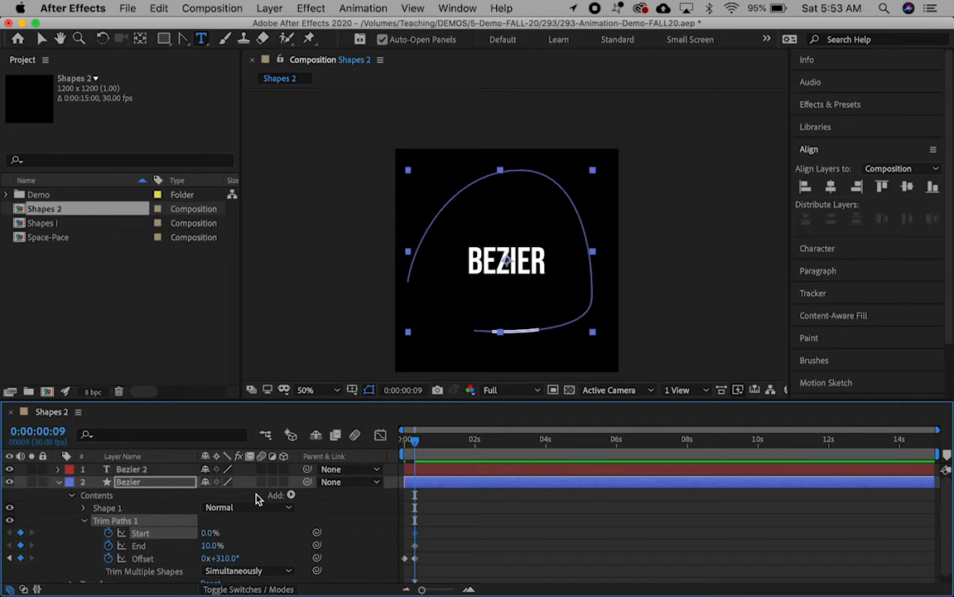
{"action": "key", "text": "Page_Down"}
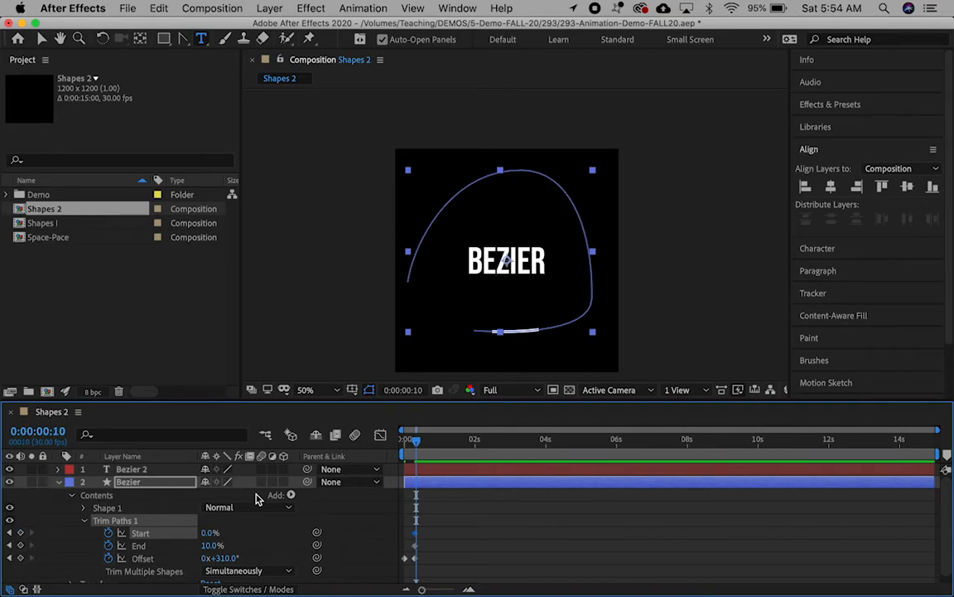
{"action": "key", "text": "Page_Down"}
{"action": "key", "text": "Page_Down"}
{"action": "key", "text": "Page_Down"}
{"action": "key", "text": "Page_Down"}
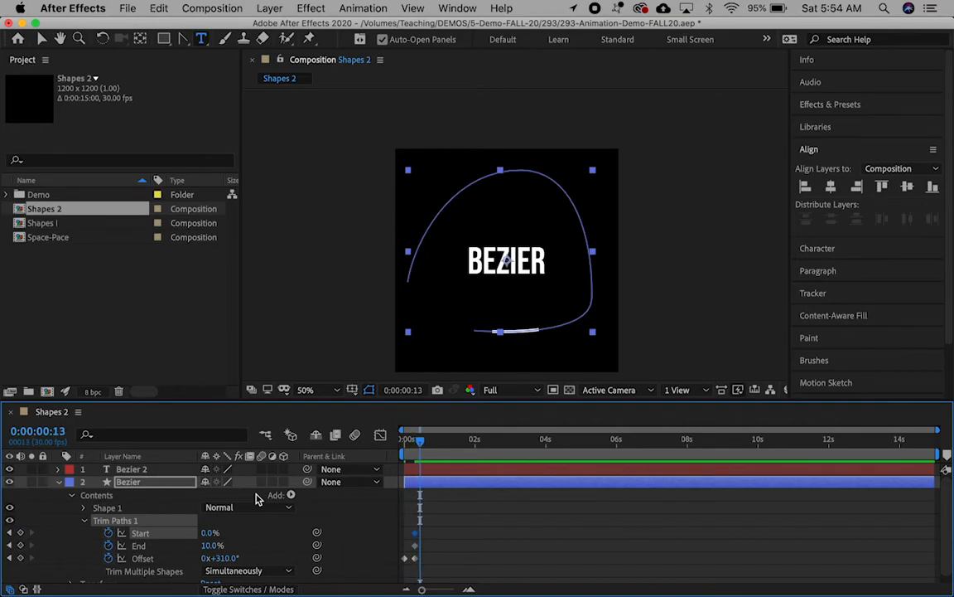
{"action": "left_click", "coordinate": [205, 533]}
{"action": "type", "text": "10"}
{"action": "key", "text": "Return"}
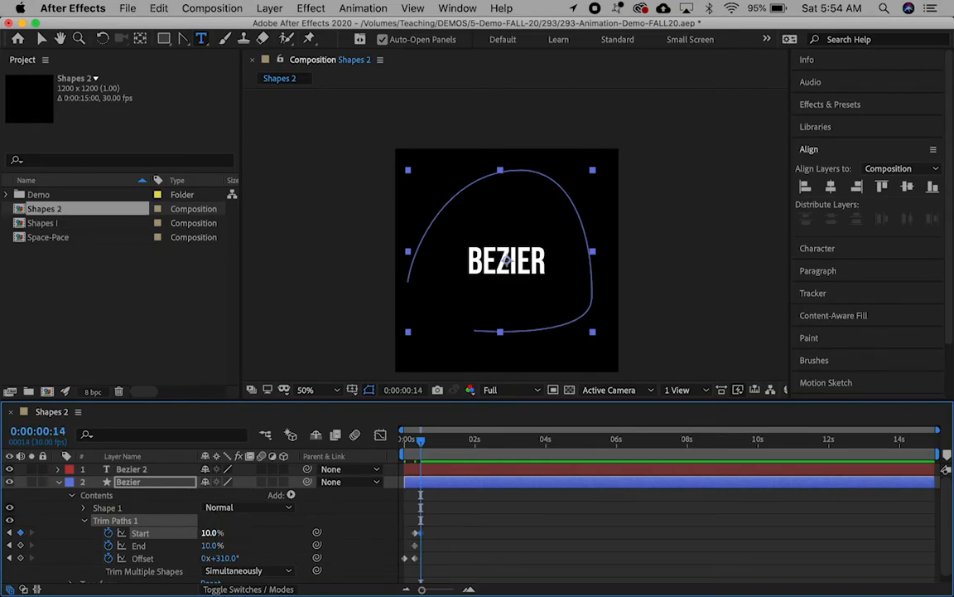
Examine up close how the segment shrinks at the curve's lower end between the Start keyframes
{"action": "left_click", "coordinate": [419, 447]}
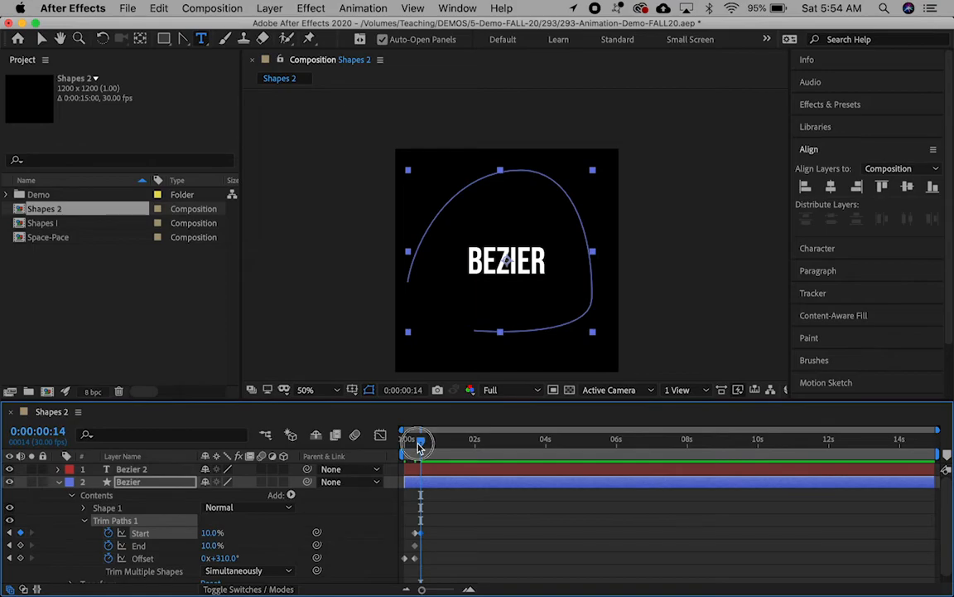
{"action": "left_click_drag", "start_coordinate": [419, 447], "coordinate": [413, 447]}
{"action": "key", "text": "z"}
{"action": "left_click", "coordinate": [524, 323]}
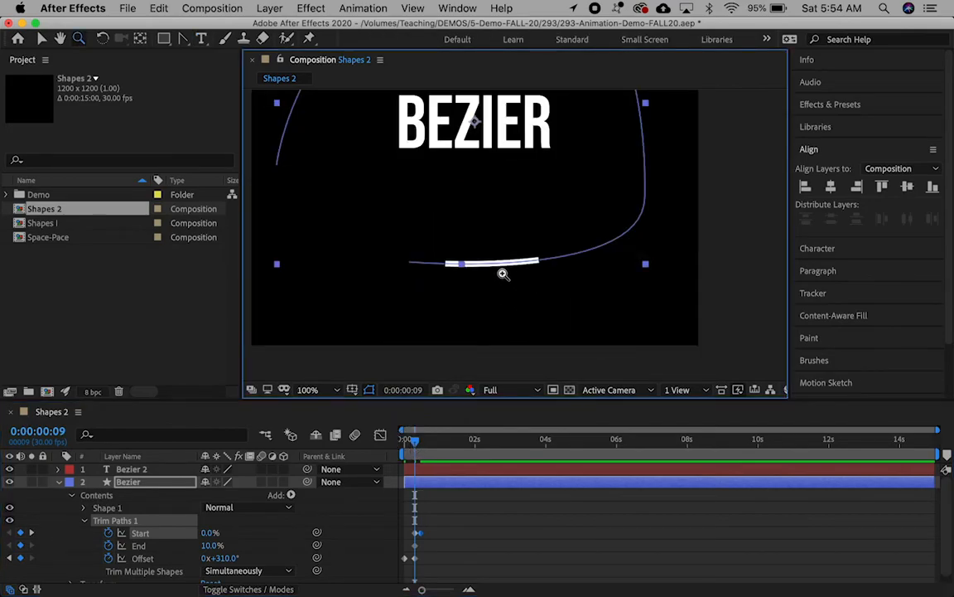
{"action": "left_click_drag", "start_coordinate": [422, 589], "coordinate": [447, 589]}
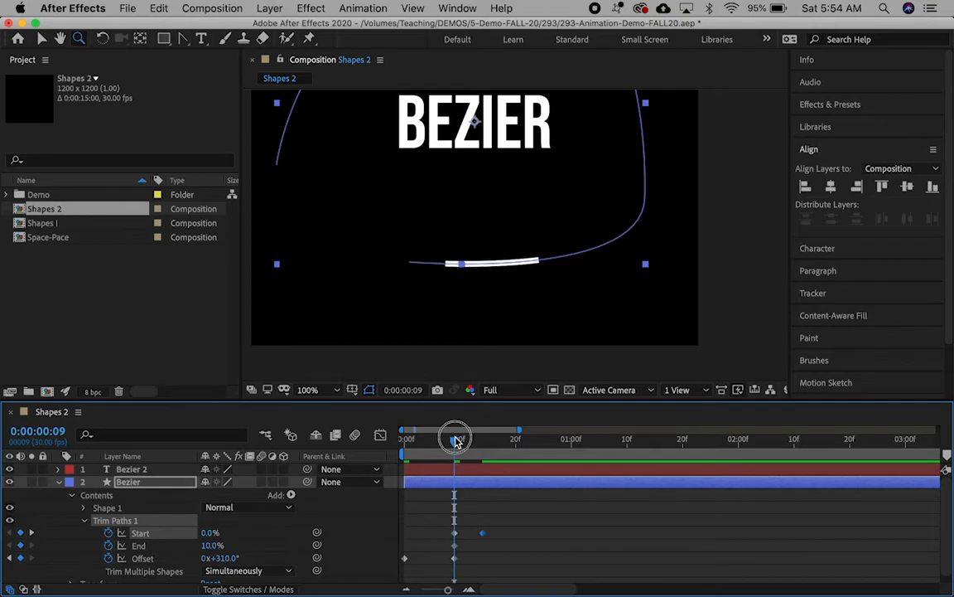
{"action": "mouse_move", "coordinate": [456, 440]}
{"action": "left_mouse_down"}
{"action": "mouse_move", "coordinate": [482, 440]}
{"action": "mouse_move", "coordinate": [444, 440]}
{"action": "mouse_move", "coordinate": [492, 440]}
{"action": "mouse_move", "coordinate": [444, 447]}
{"action": "mouse_move", "coordinate": [464, 450]}
{"action": "left_mouse_up"}
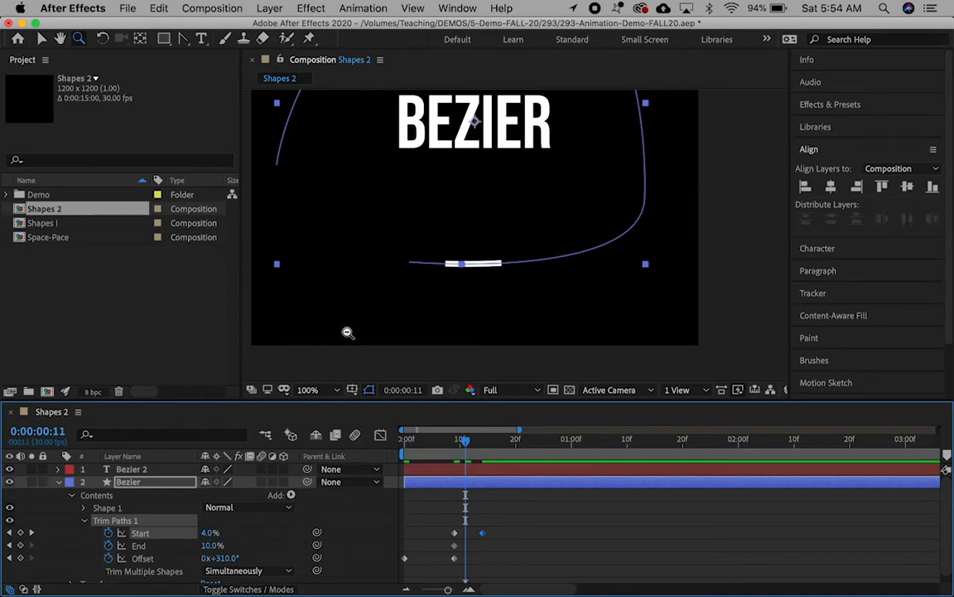
{"action": "left_click", "coordinate": [445, 214], "text": "alt"}
End the work area at frame 15 and preview the trim animation
{"action": "left_click", "coordinate": [489, 440]}
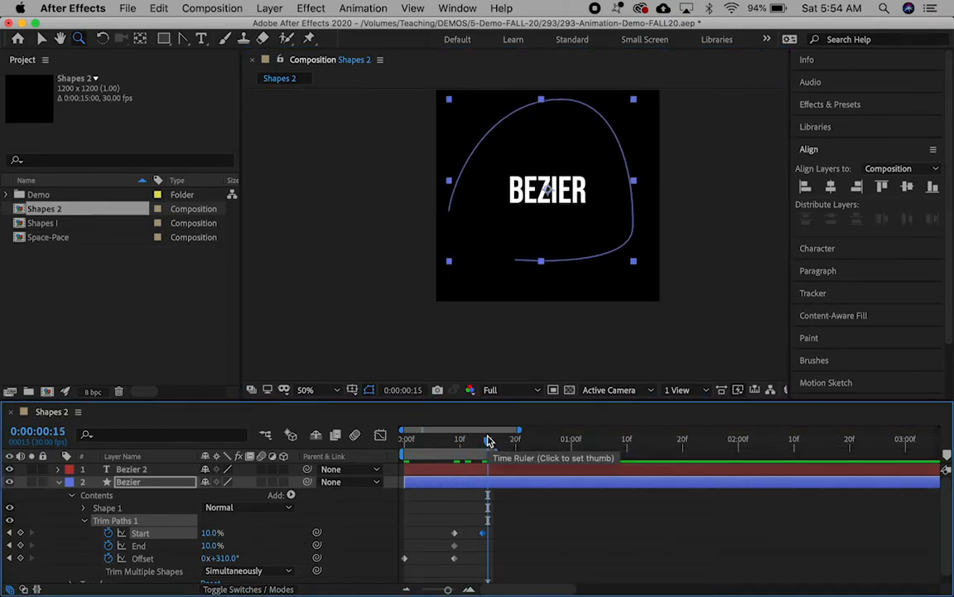
{"action": "key", "text": "space"}
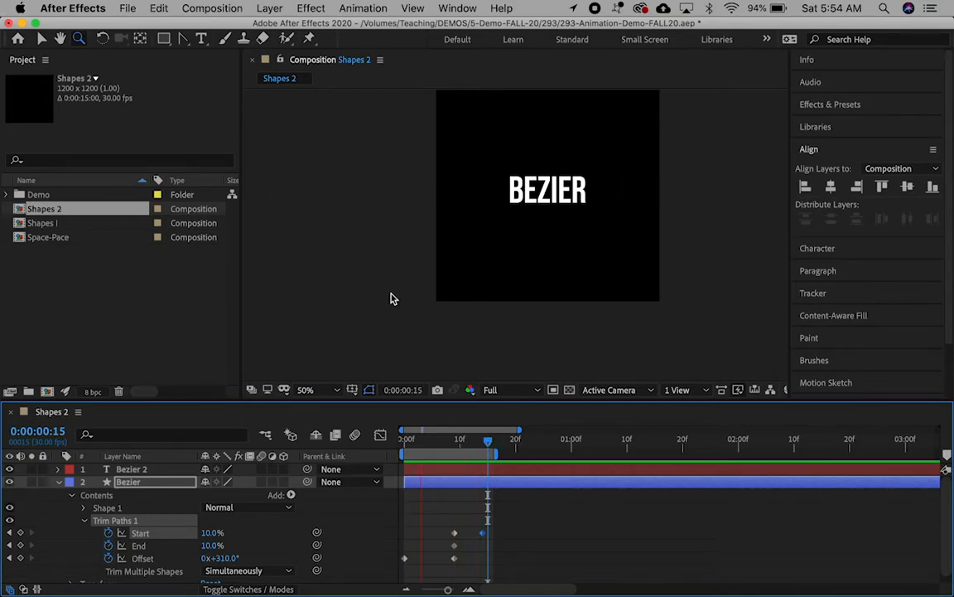
{"action": "key", "text": "space"}
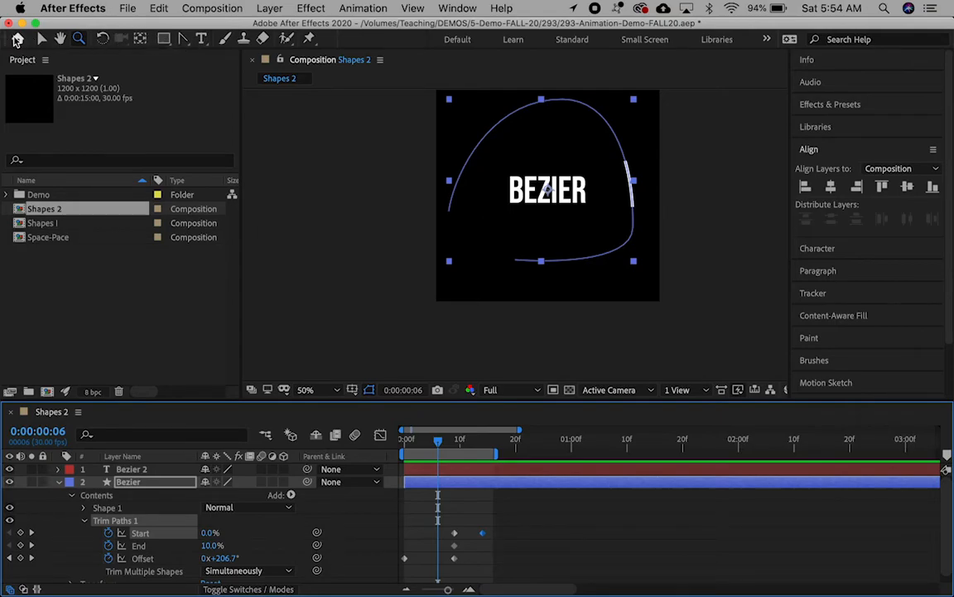
Straighten the bottom of the Shape 1 path by moving its lower end point far left and its right point down level with it
{"action": "left_click", "coordinate": [41, 39]}
{"action": "left_click", "coordinate": [627, 253]}
{"action": "left_click", "coordinate": [108, 507]}
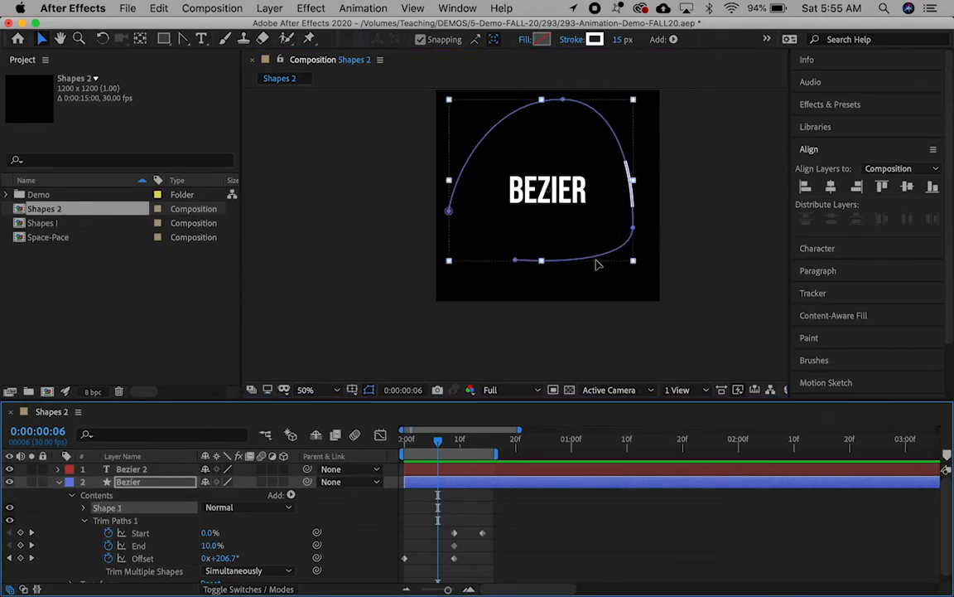
{"action": "left_click", "coordinate": [515, 261]}
{"action": "left_click_drag", "start_coordinate": [633, 228], "coordinate": [636, 222]}
{"action": "left_click_drag", "start_coordinate": [516, 259], "coordinate": [473, 249]}
{"action": "left_click_drag", "start_coordinate": [634, 262], "coordinate": [628, 246]}
{"action": "left_click", "coordinate": [633, 230]}
{"action": "left_click", "coordinate": [465, 247]}
{"action": "left_click_drag", "start_coordinate": [631, 255], "coordinate": [634, 231]}
{"action": "left_click", "coordinate": [463, 241]}
{"action": "left_click_drag", "start_coordinate": [463, 238], "coordinate": [461, 235]}
Lower the path's top point, move the left start point slightly inward, and adjust the lower end point beneath it
{"action": "left_click_drag", "start_coordinate": [565, 93], "coordinate": [554, 122]}
{"action": "left_click_drag", "start_coordinate": [452, 218], "coordinate": [458, 211]}
{"action": "left_click", "coordinate": [461, 248]}
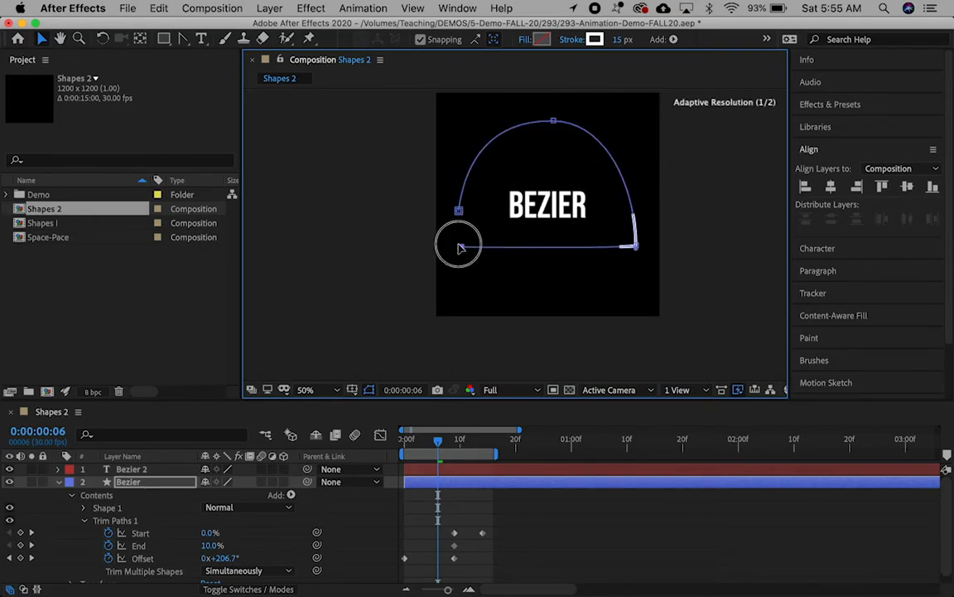
Preview the reshaped path's animation and align the lower end point directly below the left start point
{"action": "key", "text": "space"}
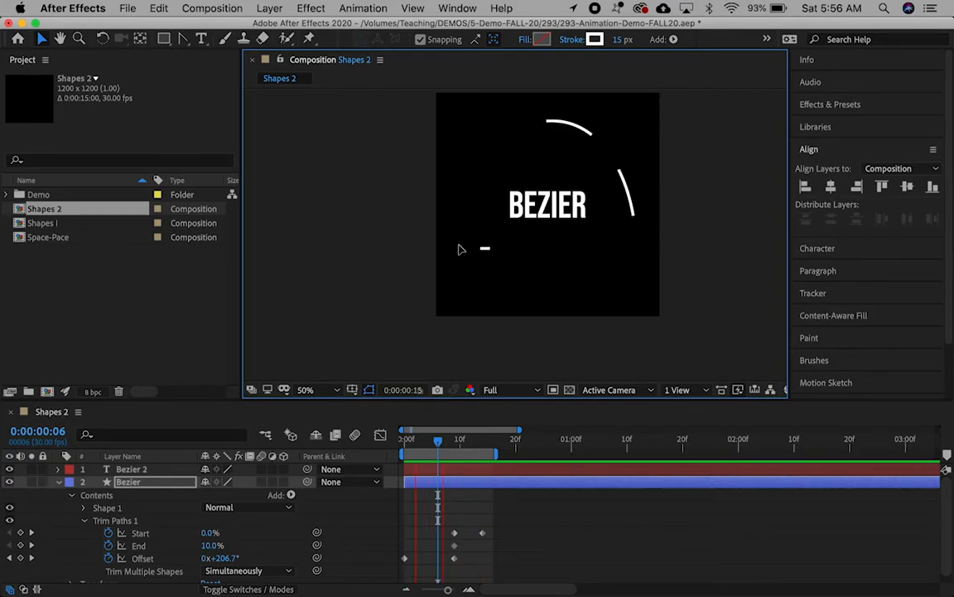
{"action": "key", "text": "space"}
{"action": "left_click_drag", "start_coordinate": [461, 247], "coordinate": [458, 245]}
Set the Line Cap of Shape 1's stroke to Round Cap
{"action": "scroll", "coordinate": [128, 528], "scroll_direction": "down", "scroll_amount": 1}
{"action": "scroll", "coordinate": [127, 528], "scroll_direction": "right", "scroll_amount": 1}
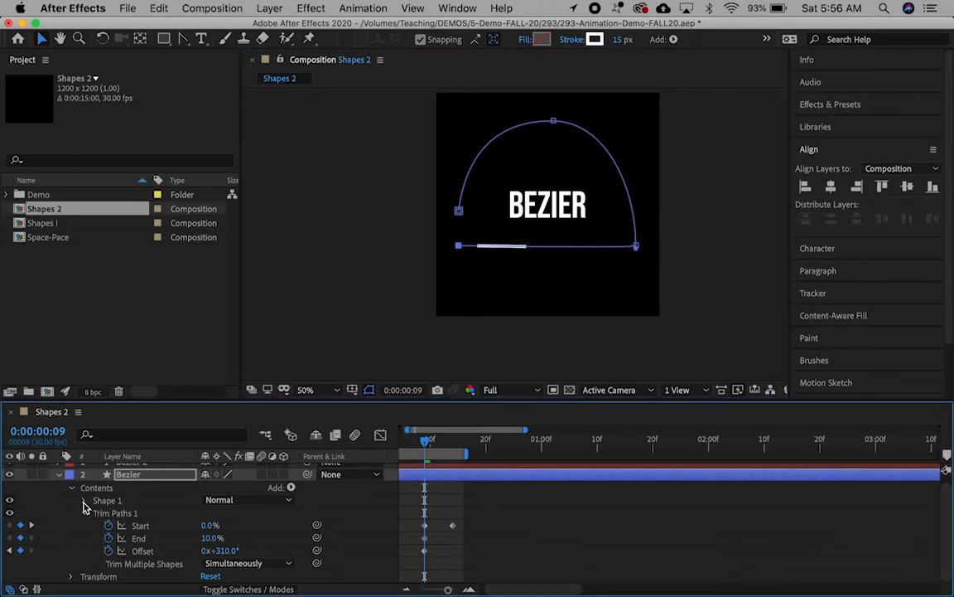
{"action": "left_click", "coordinate": [83, 503]}
{"action": "left_click", "coordinate": [96, 525]}
{"action": "scroll", "coordinate": [97, 531], "scroll_direction": "down", "scroll_amount": 3}
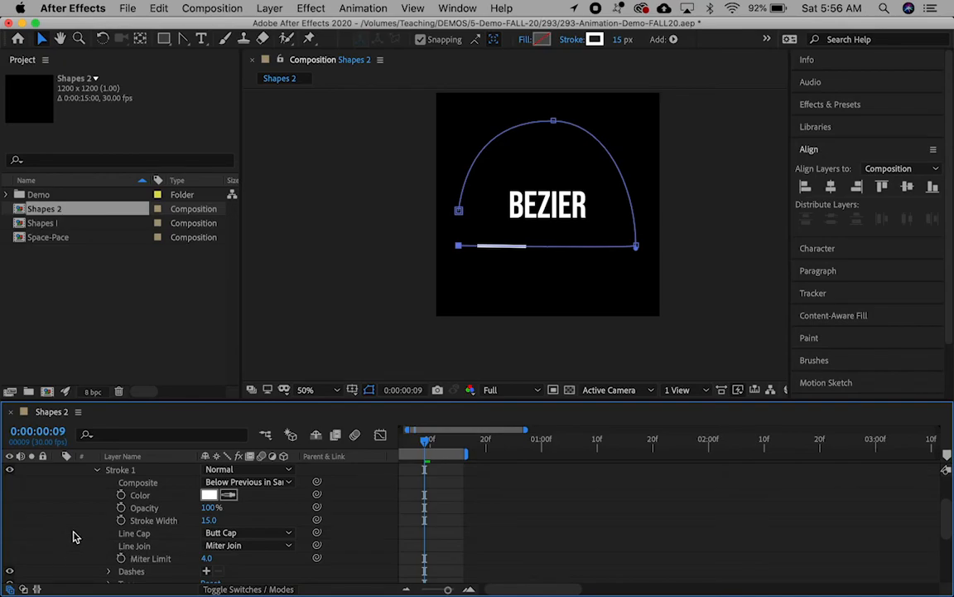
{"action": "left_click", "coordinate": [209, 533]}
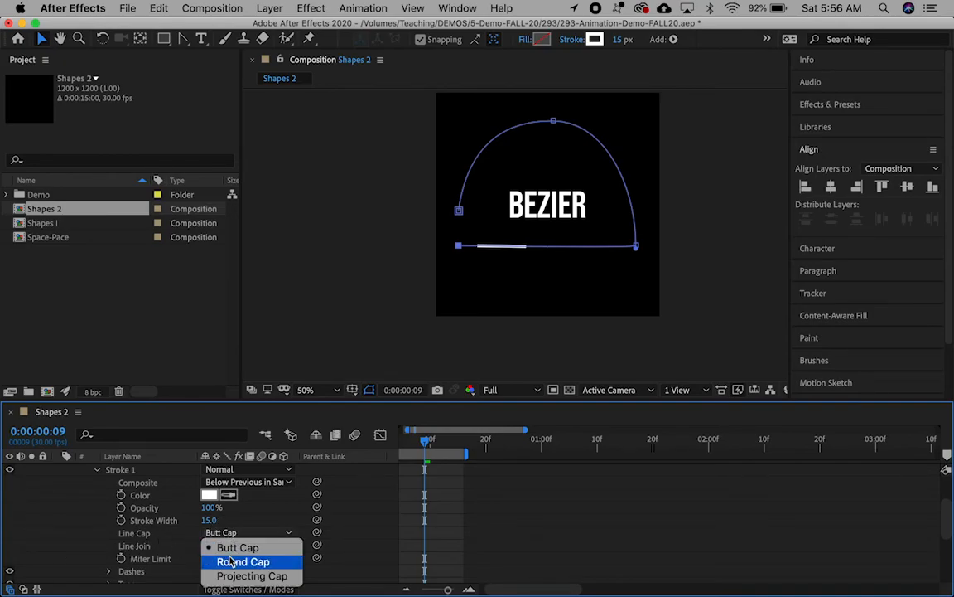
{"action": "left_click", "coordinate": [232, 563]}
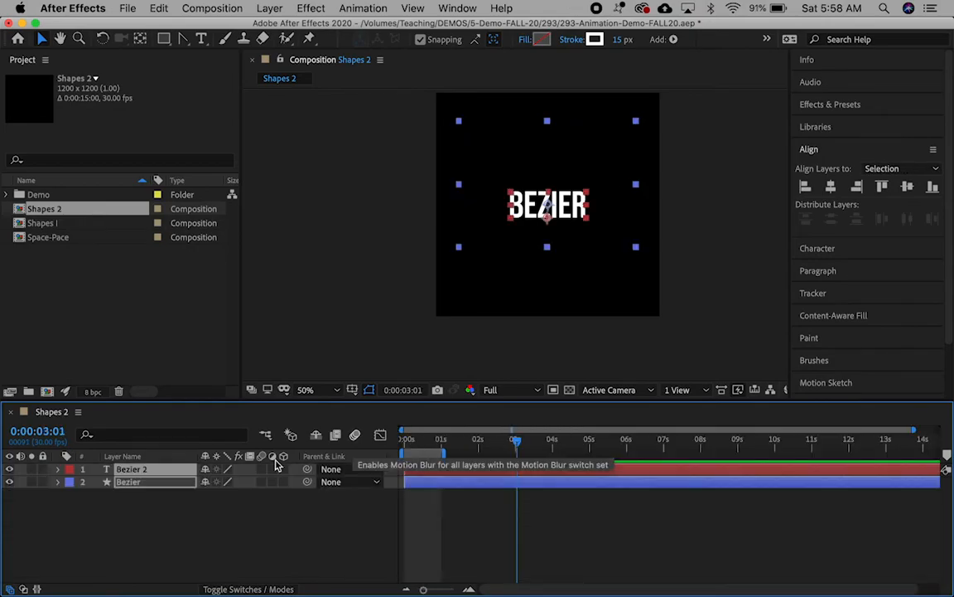
Enable keyframing for Position and Opacity on the Bezier 2 text layer at 0:00:00:00 and show only its keyframed properties
{"action": "left_click", "coordinate": [203, 532]}
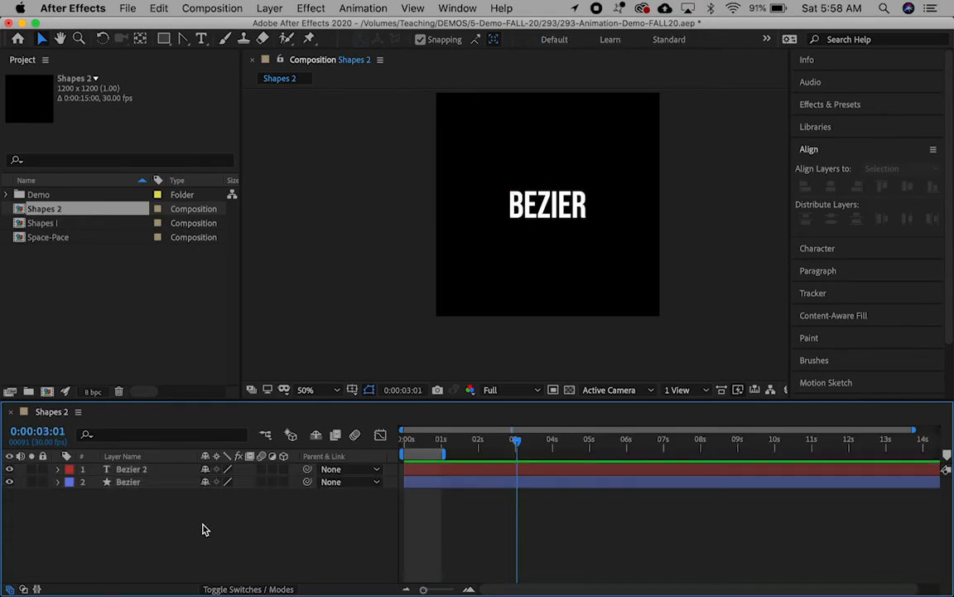
{"action": "left_click", "coordinate": [144, 469]}
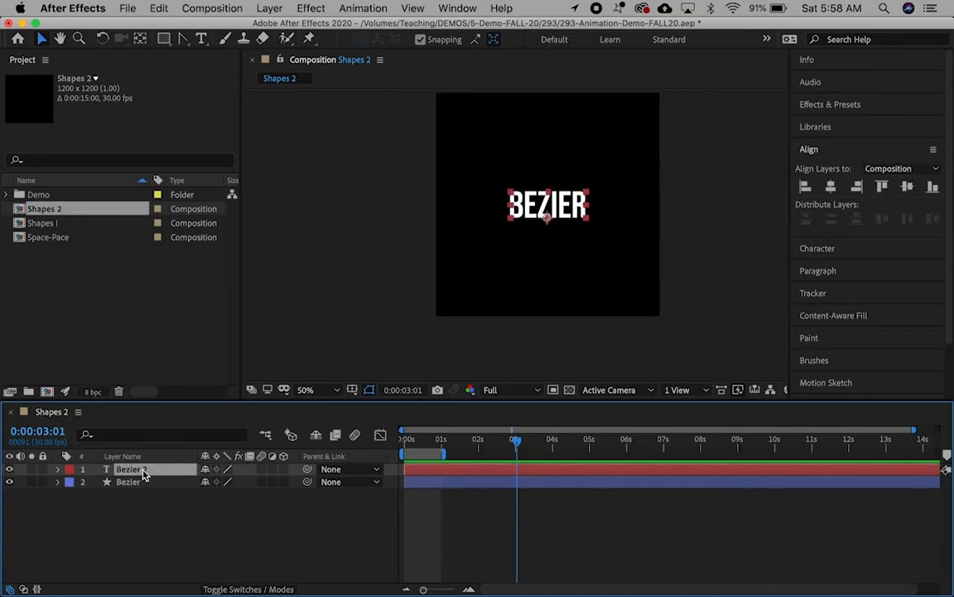
{"action": "left_click", "coordinate": [58, 470]}
{"action": "left_click_drag", "start_coordinate": [438, 443], "coordinate": [386, 447]}
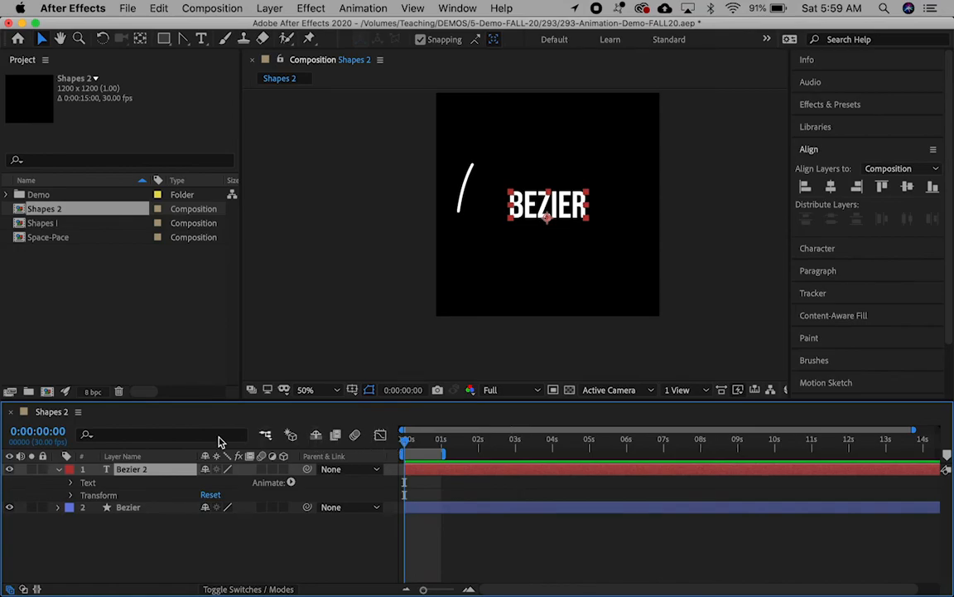
{"action": "left_click", "coordinate": [71, 495]}
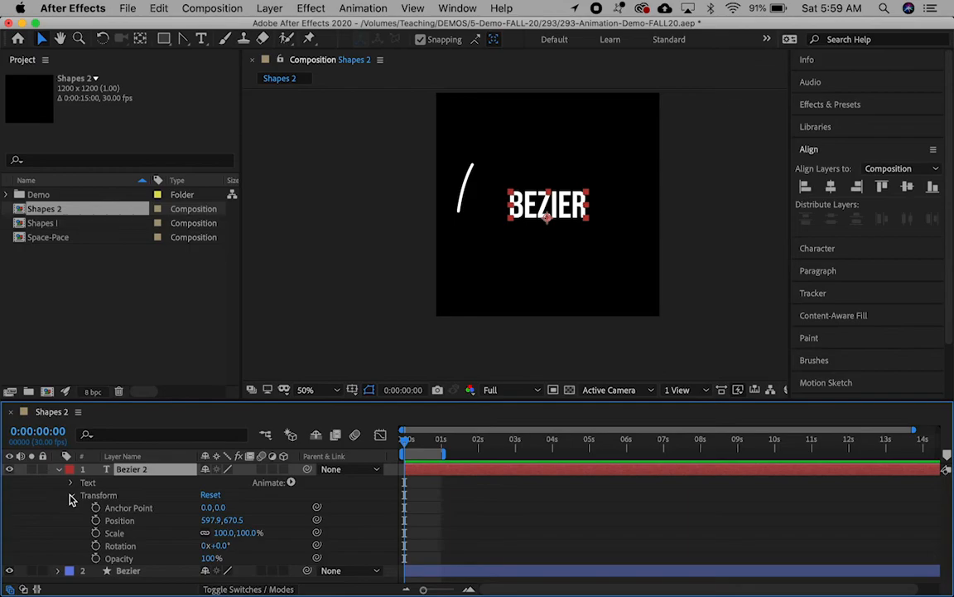
{"action": "left_click", "coordinate": [95, 519]}
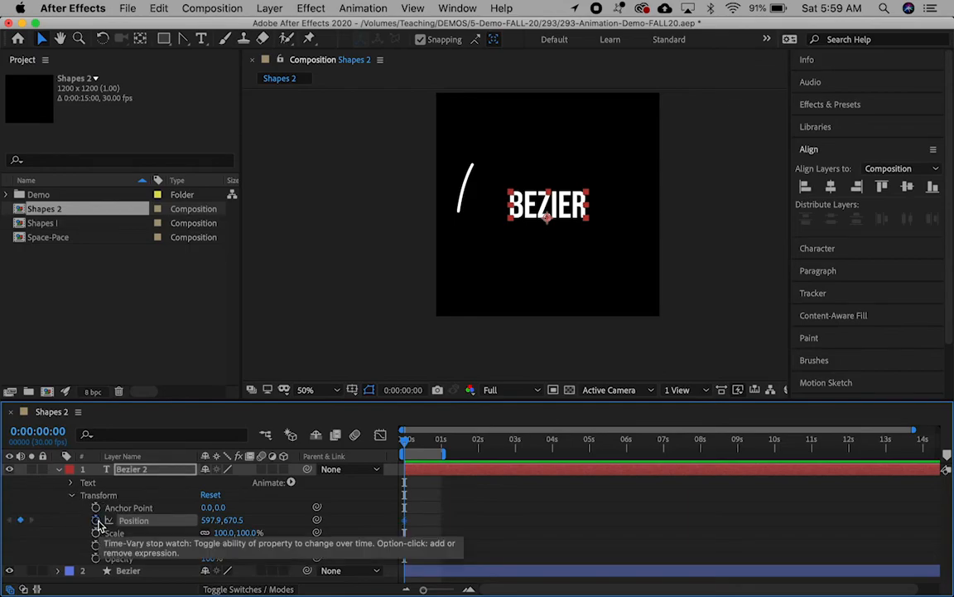
{"action": "left_click", "coordinate": [96, 558]}
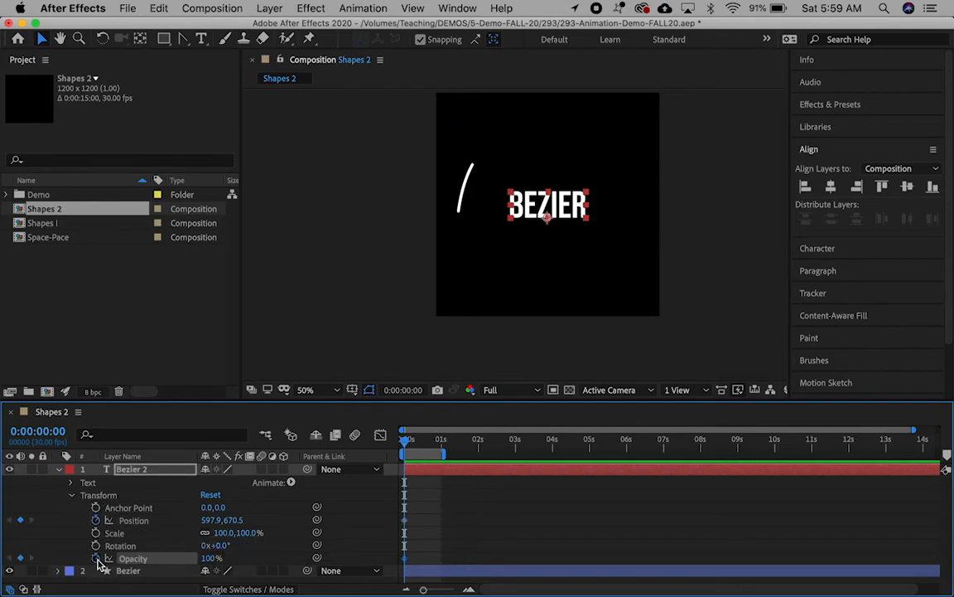
{"action": "key", "text": "u"}
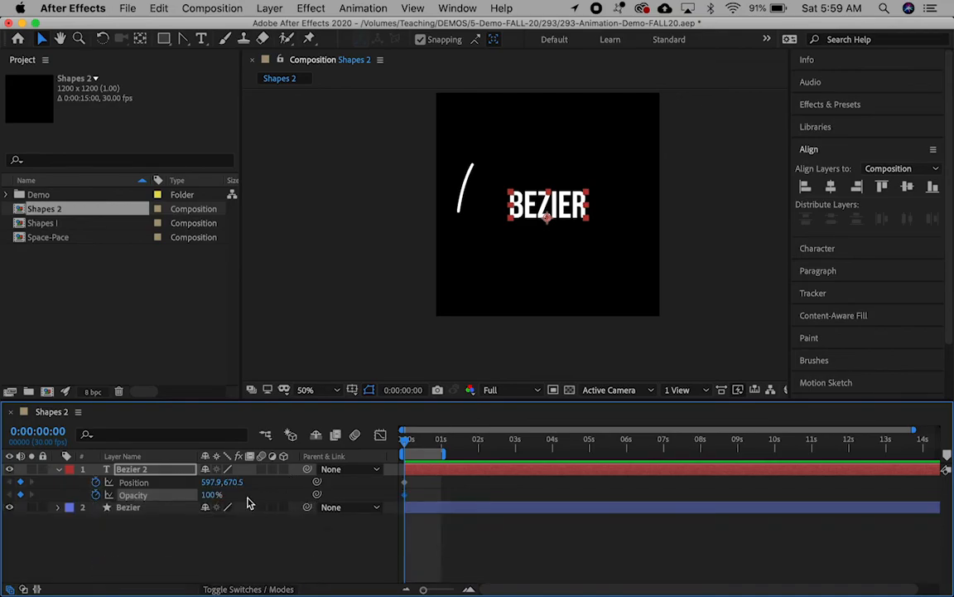
Fade in the Bezier 2 text by keyframing Opacity at 0% at 0:00:00:00 and 100% at 0:00:00:05
{"action": "left_click", "coordinate": [212, 494]}
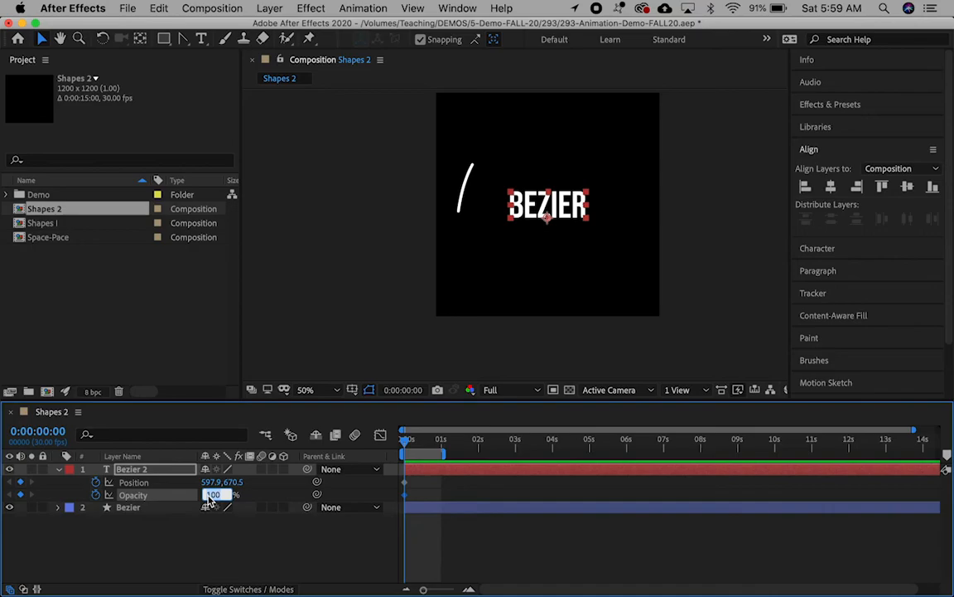
{"action": "type", "text": "0"}
{"action": "key", "text": "Return"}
{"action": "key", "text": "space"}
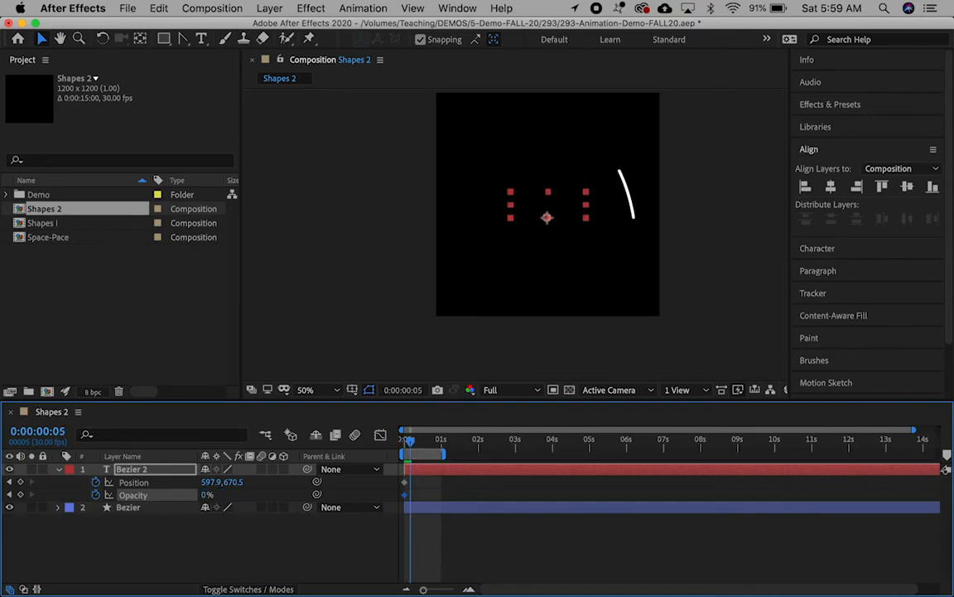
{"action": "left_click", "coordinate": [205, 495]}
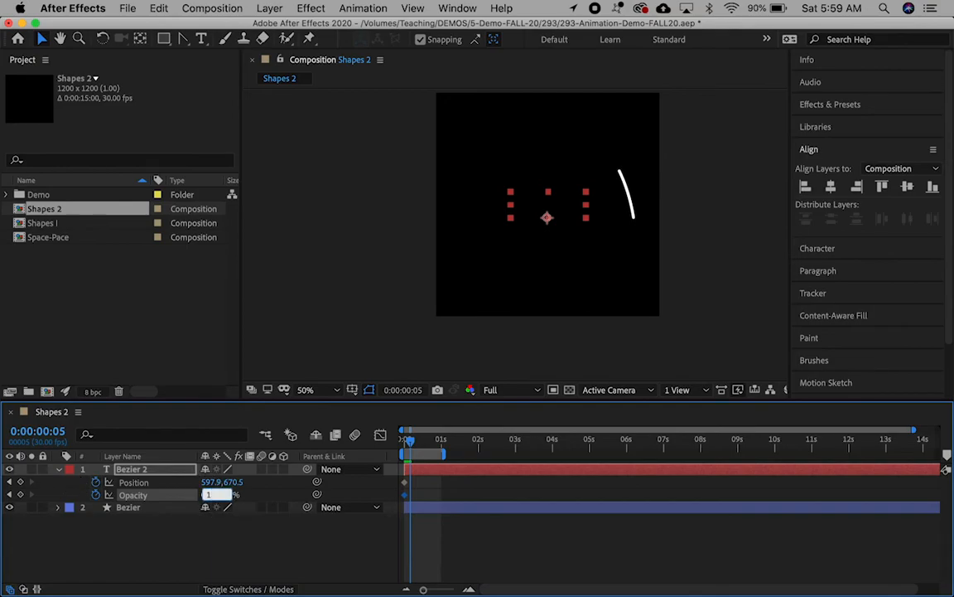
{"action": "type", "text": "100"}
{"action": "key", "text": "Return"}
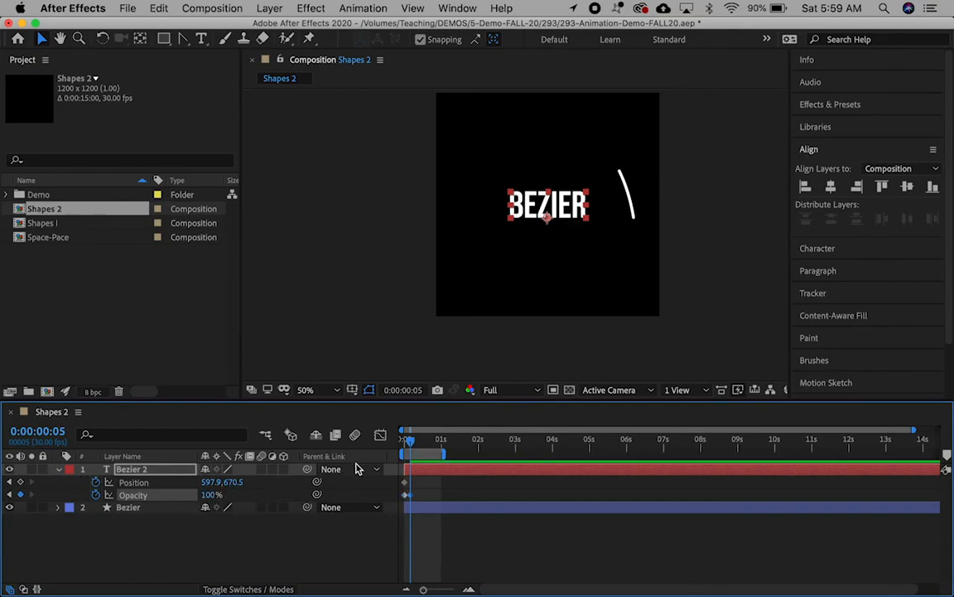
{"action": "mouse_move", "coordinate": [407, 441]}
{"action": "left_mouse_down"}
{"action": "mouse_move", "coordinate": [389, 441]}
{"action": "mouse_move", "coordinate": [411, 445]}
{"action": "left_mouse_up"}
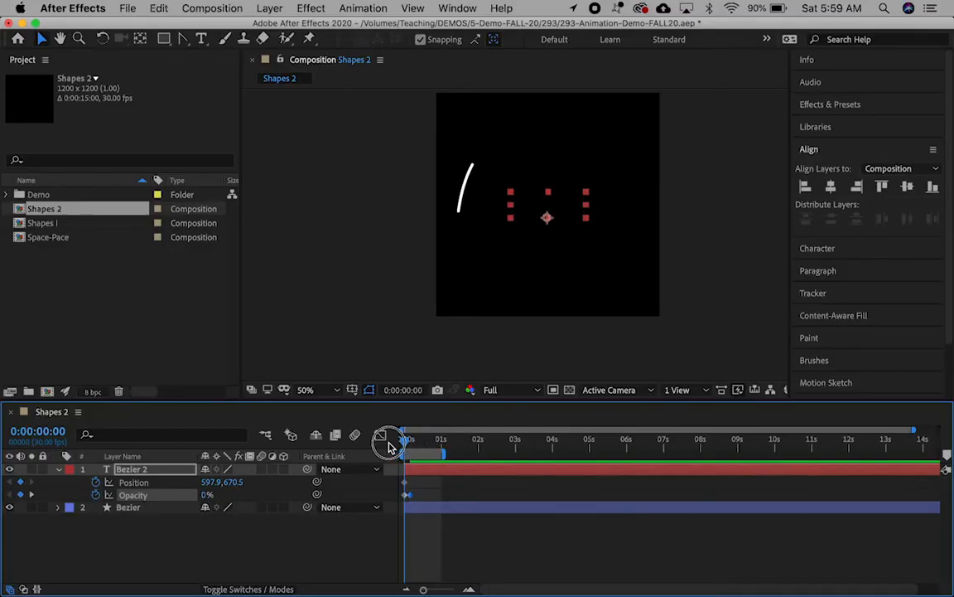
Add a Position keyframe to Bezier 2 at 0:00:00:05, lower the text slightly at the first keyframe, and preview the rise
{"action": "left_click_drag", "start_coordinate": [389, 443], "coordinate": [411, 445]}
{"action": "left_click", "coordinate": [20, 482]}
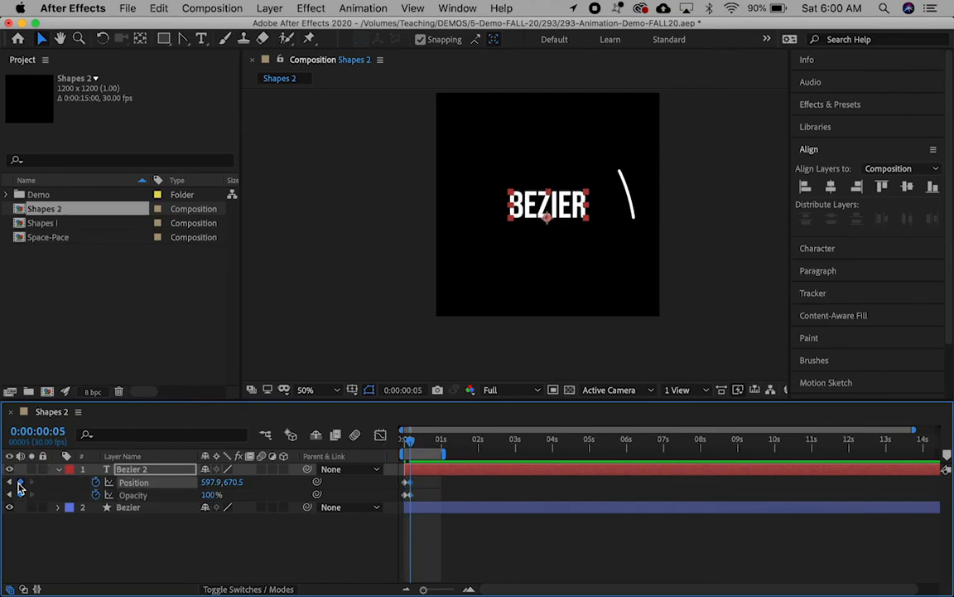
{"action": "left_click_drag", "start_coordinate": [419, 444], "coordinate": [388, 441]}
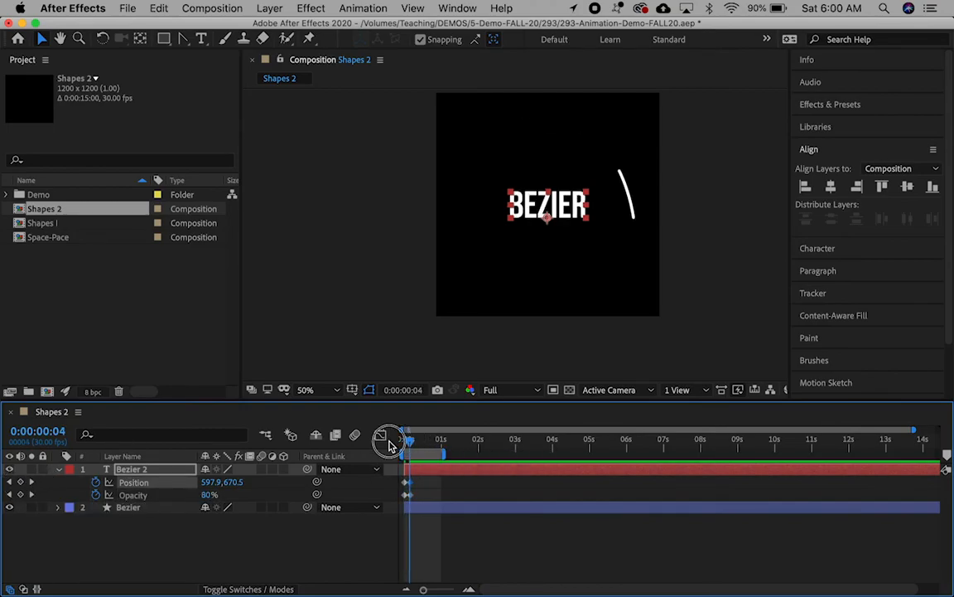
{"action": "left_click_drag", "start_coordinate": [234, 482], "coordinate": [278, 489]}
{"action": "key", "text": "space"}
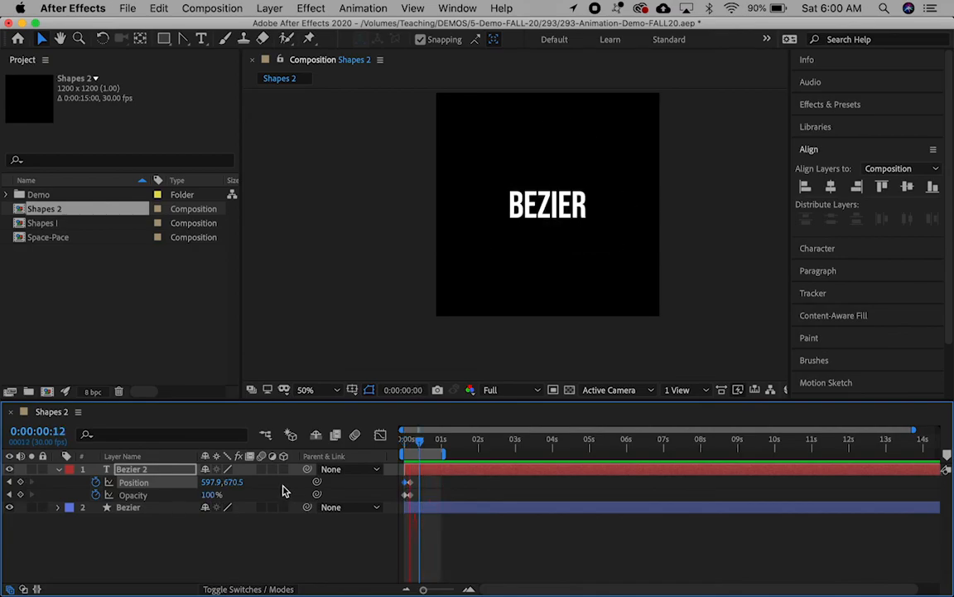
{"action": "key", "text": "space"}
Extend the work area to two seconds and add Opacity keyframes to Bezier 2 at 0:00:02:00 and 0:00:01:25
{"action": "left_click", "coordinate": [479, 447]}
{"action": "left_click_drag", "start_coordinate": [480, 447], "coordinate": [478, 448]}
{"action": "left_click", "coordinate": [20, 495]}
{"action": "key", "text": "Page_Up"}
{"action": "key", "text": "Page_Up"}
{"action": "key", "text": "Page_Up"}
{"action": "key", "text": "Page_Up"}
{"action": "key", "text": "Page_Up"}
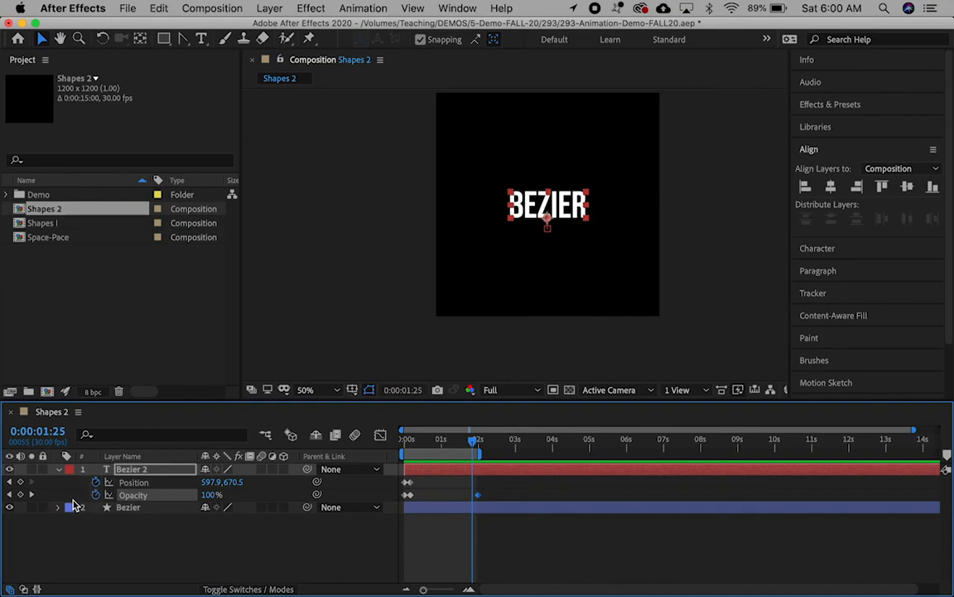
{"action": "left_click", "coordinate": [20, 495]}
Set Bezier 2's Opacity to 0% at 0:00:02:00 and preview the fade-out
{"action": "key", "text": "Page_Down"}
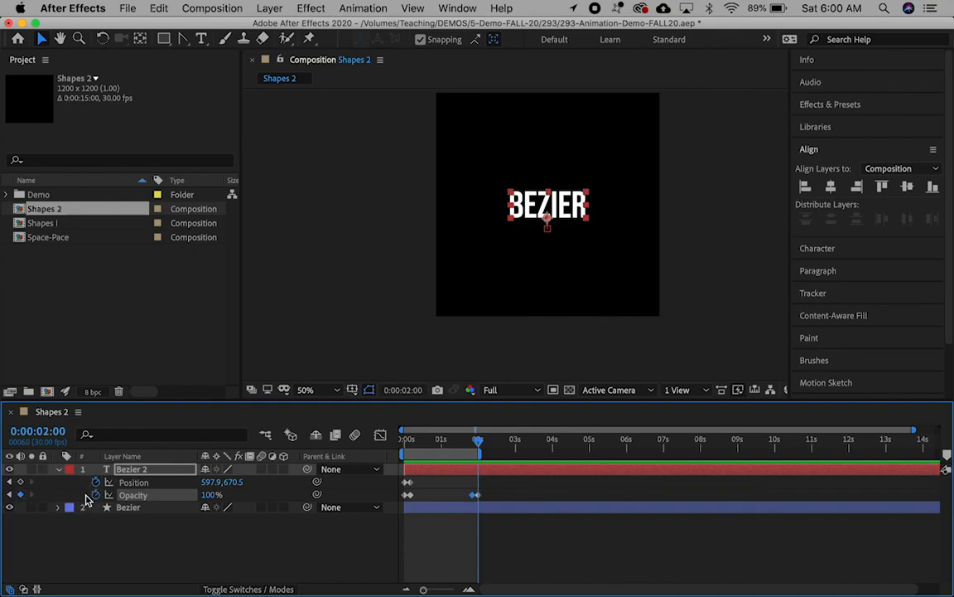
{"action": "left_click", "coordinate": [211, 494]}
{"action": "key", "text": "Return"}
{"action": "key", "text": "space"}
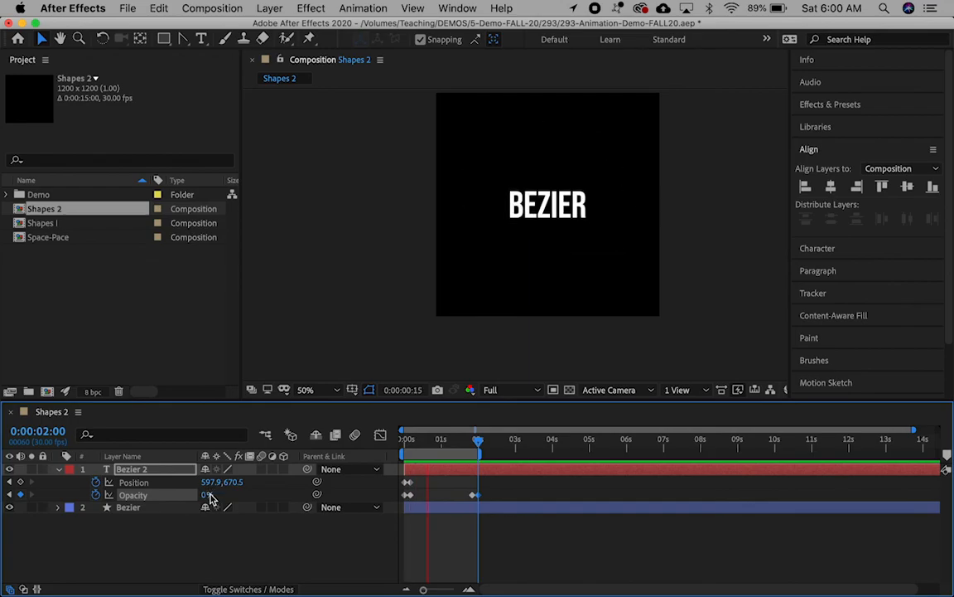